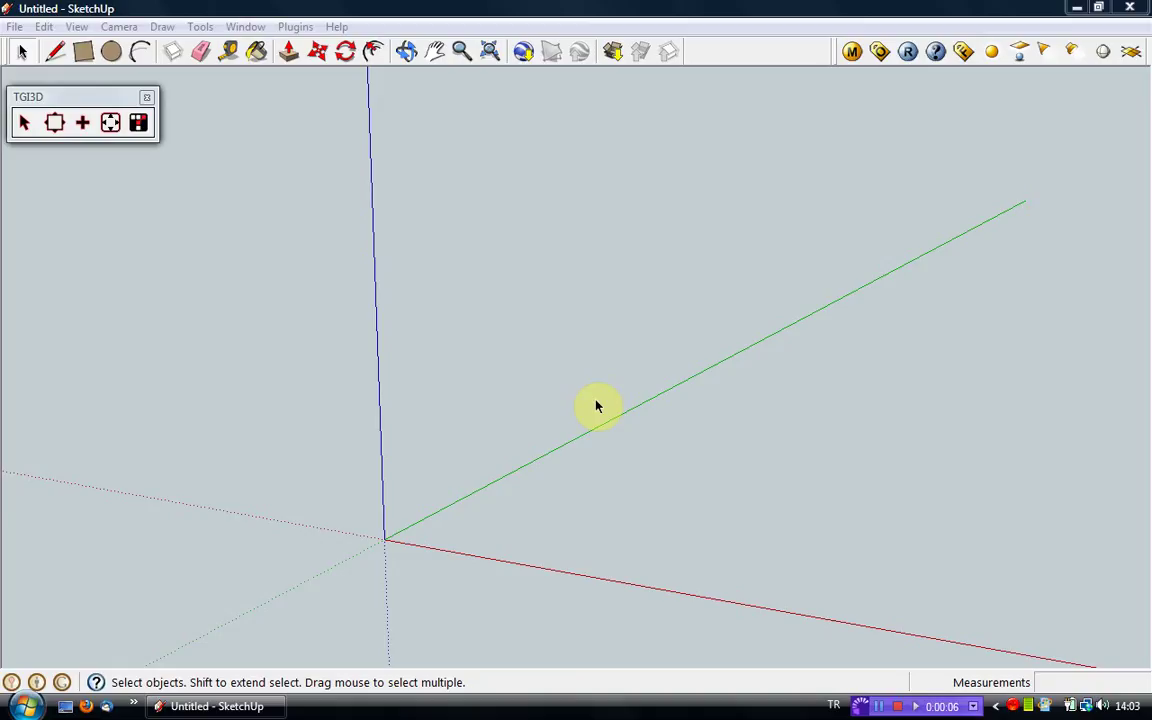
Draw a circle at the origin and push it up into a roughly 1305.6 mm tall cylinder.
left_click(111, 52)
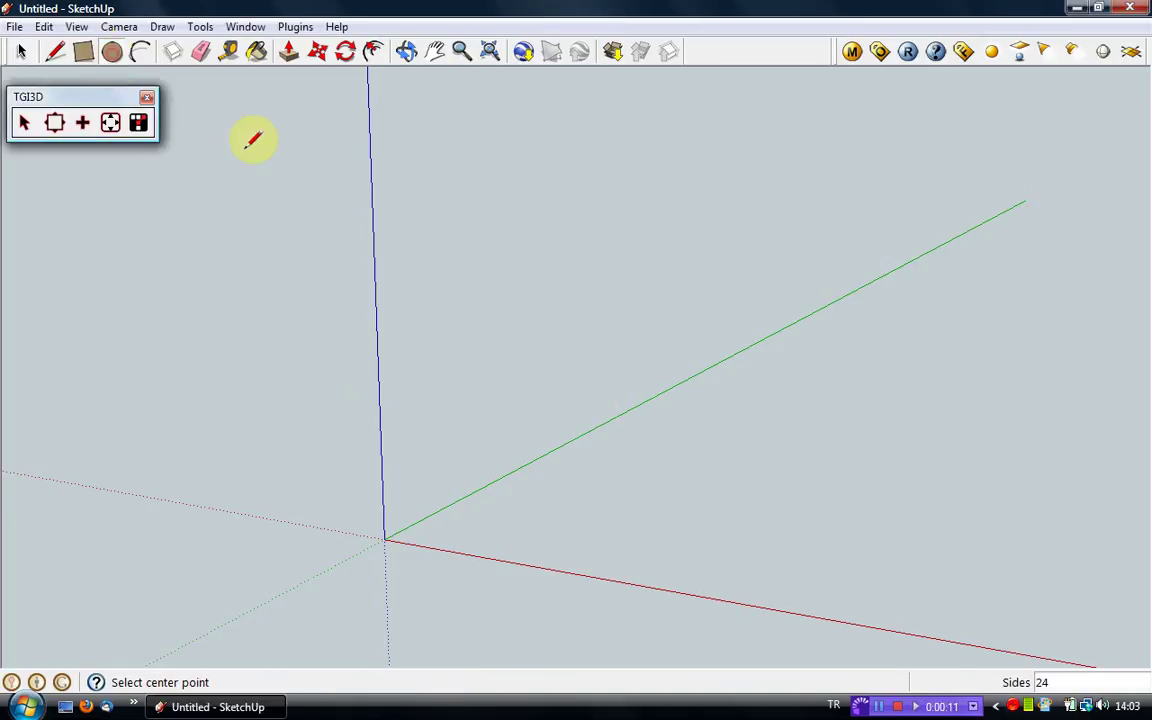
left_click(386, 539)
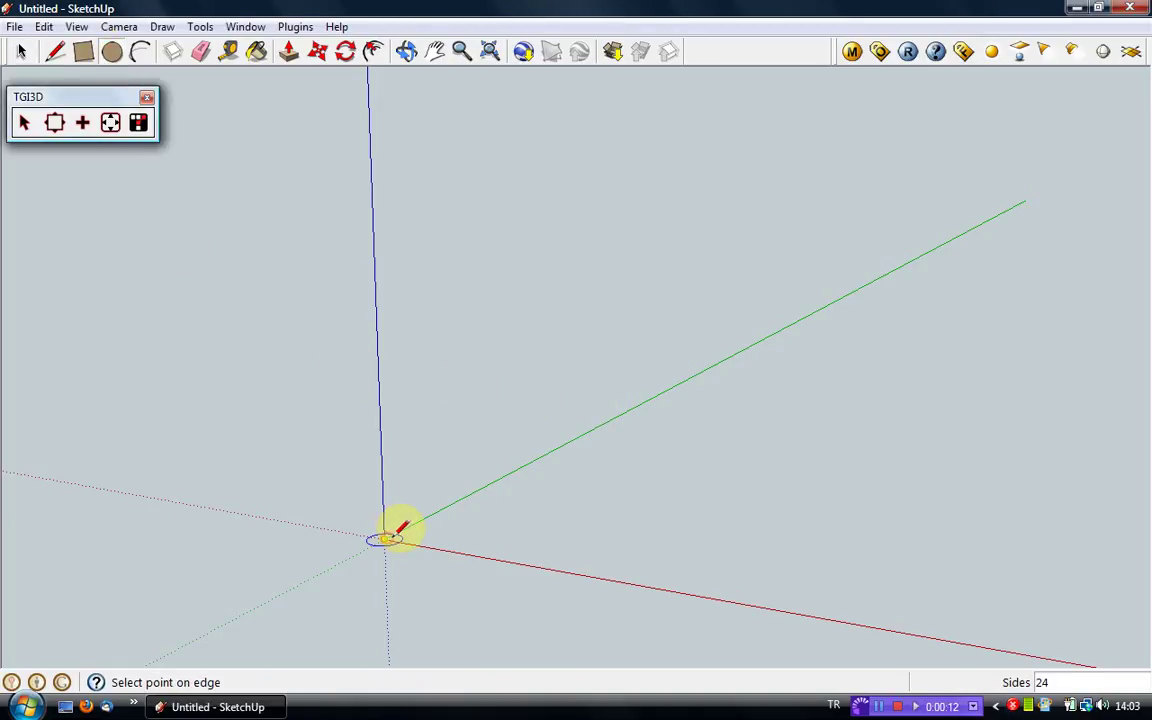
left_click(461, 556)
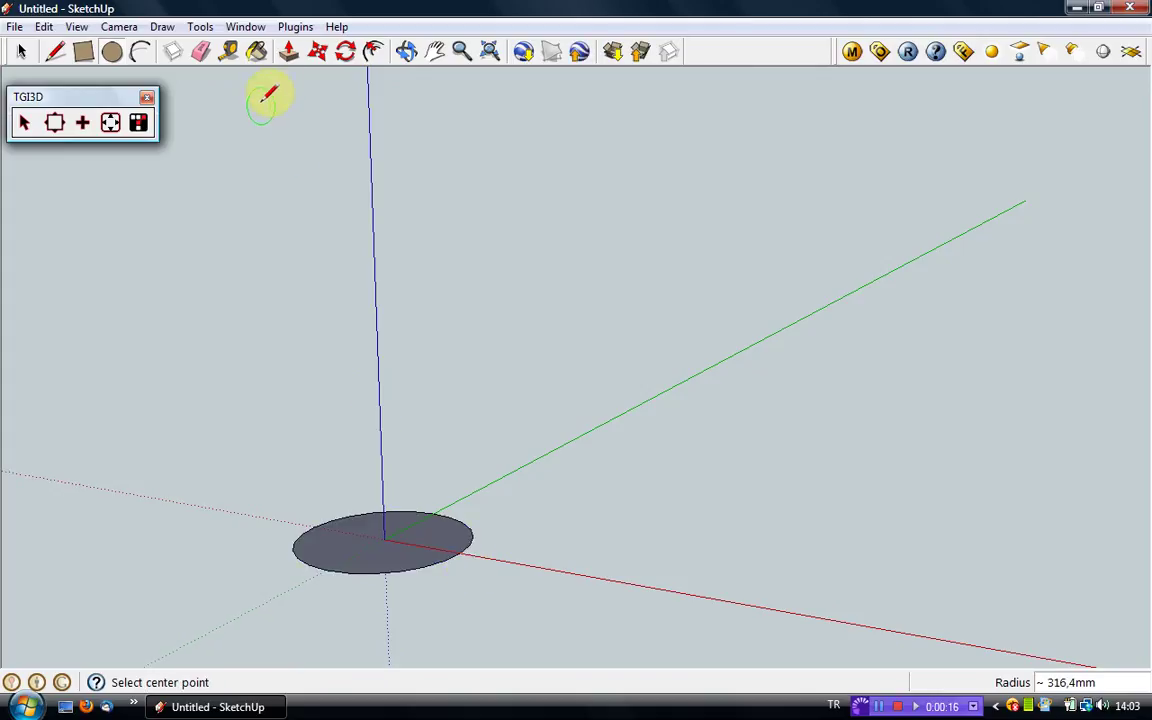
left_click(288, 52)
left_click_drag(381, 550, 400, 180)
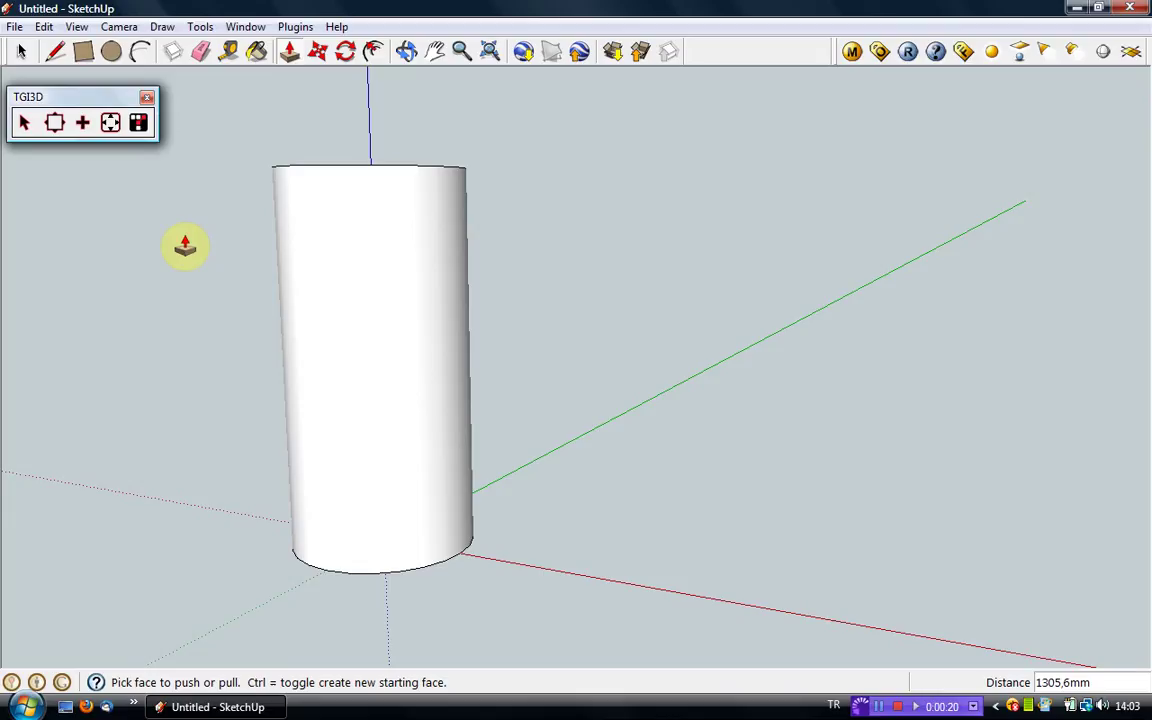
Turn on Hidden Geometry and delete the cylinder's top face to leave an open tube.
left_click(76, 26)
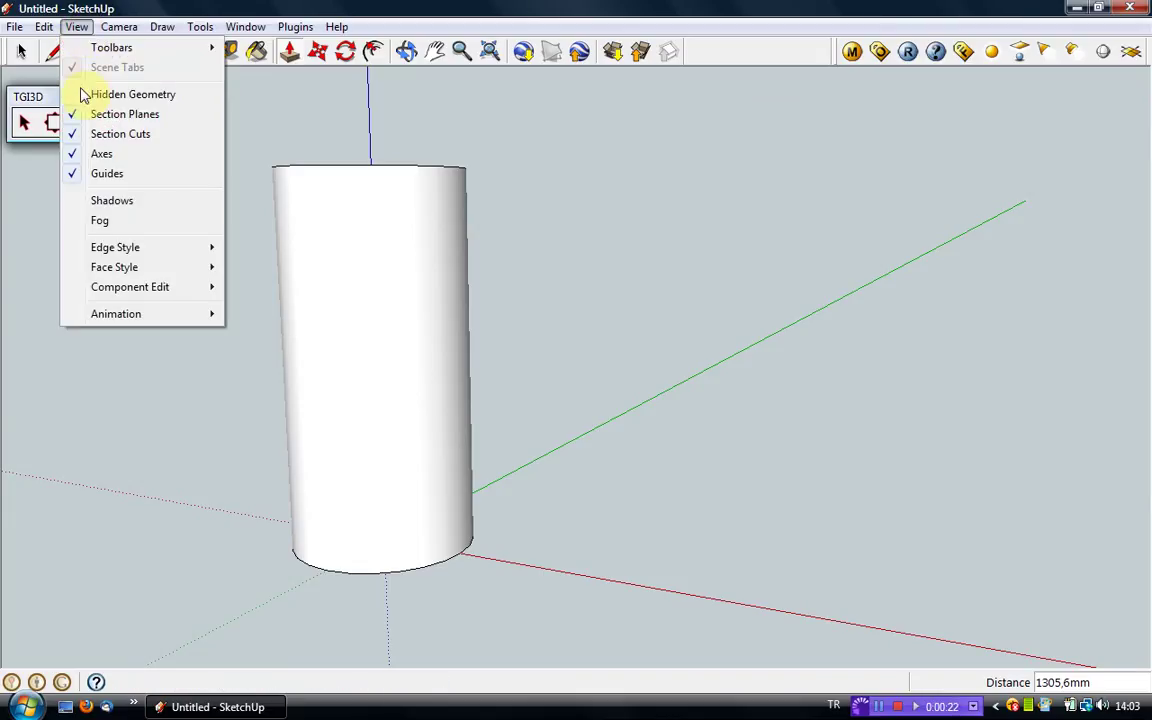
left_click(84, 95)
middle_click_drag(372, 275, 373, 329)
left_click(20, 51)
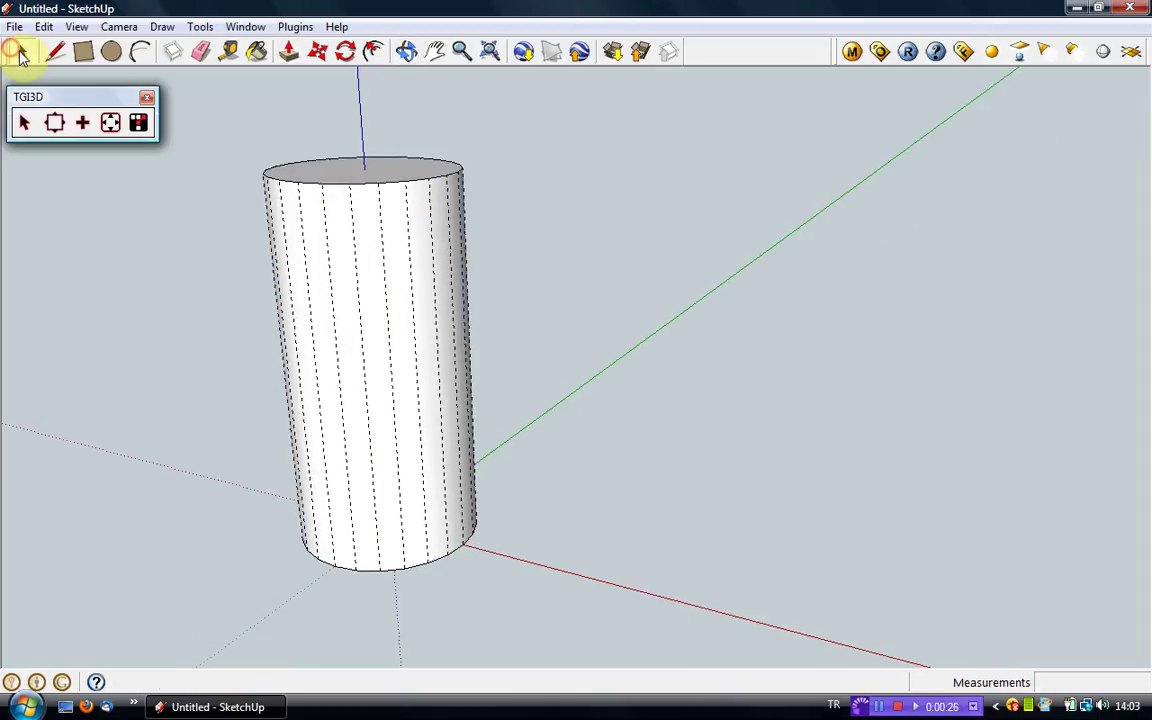
left_click(393, 176)
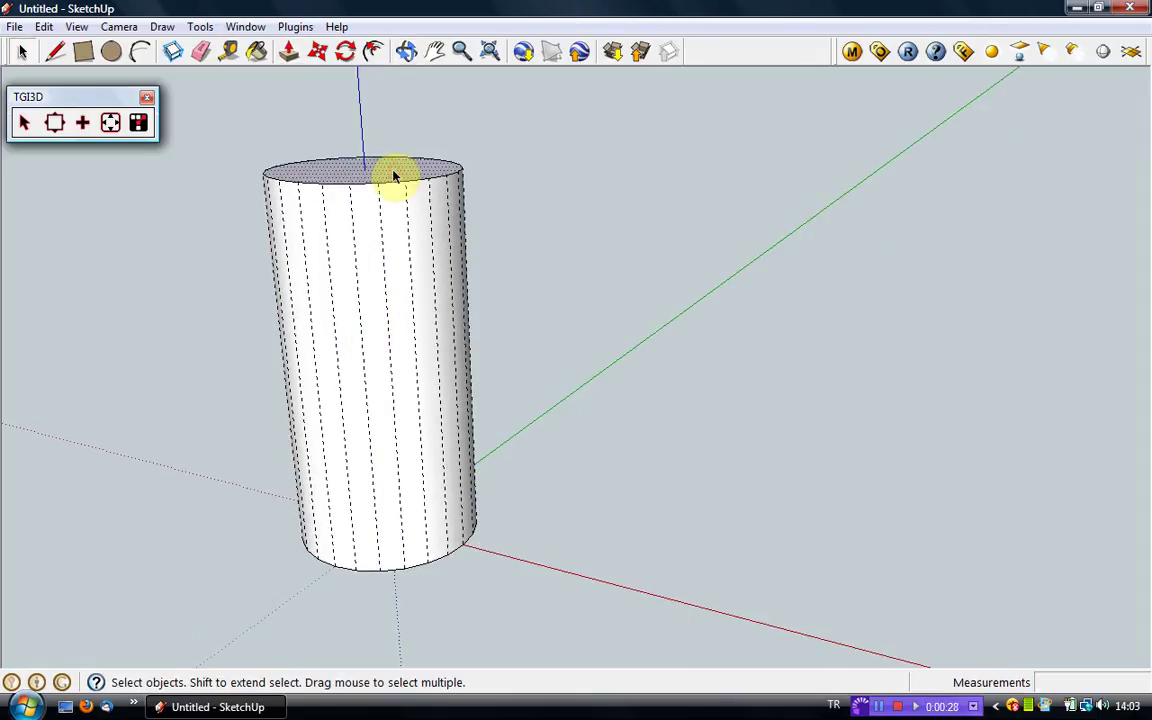
key("Delete")
mouse_move(390, 333)
middle_mouse_down()
mouse_move(375, 326)
mouse_move(362, 270)
mouse_move(371, 273)
middle_mouse_up()
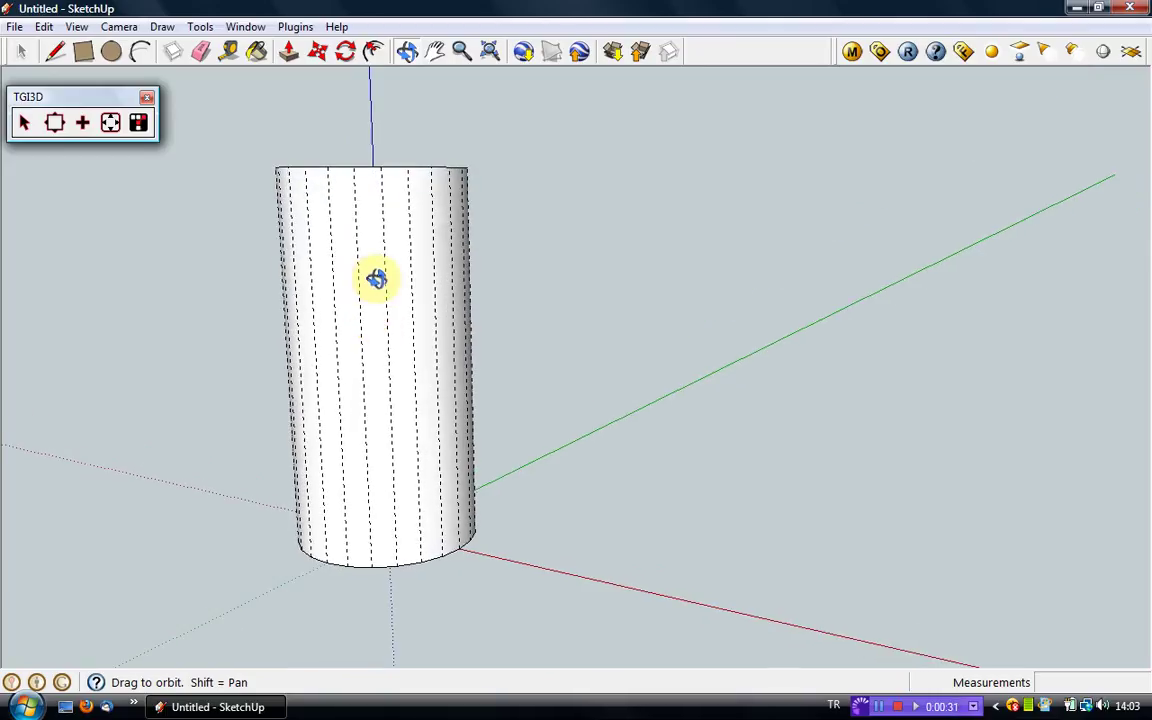
Add a TGI3D cross-section ring at the cylinder's middle and pinch it into a narrow waist.
left_click(109, 127)
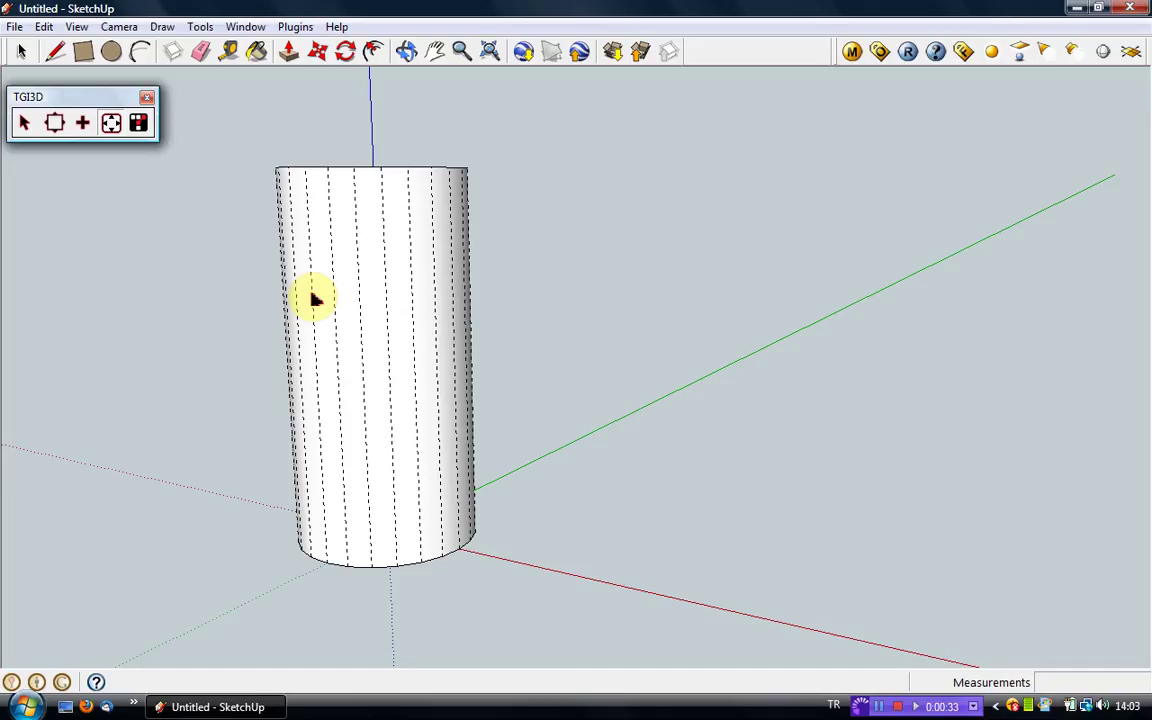
left_click(395, 350)
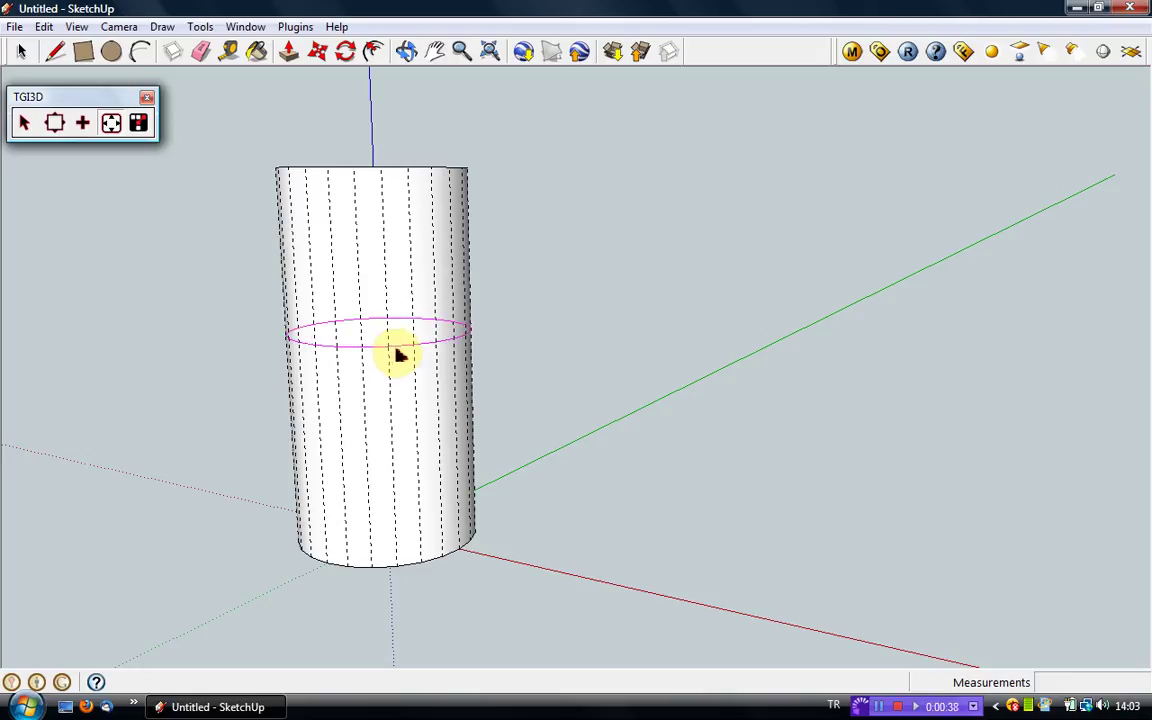
left_click(398, 352)
left_click(410, 358)
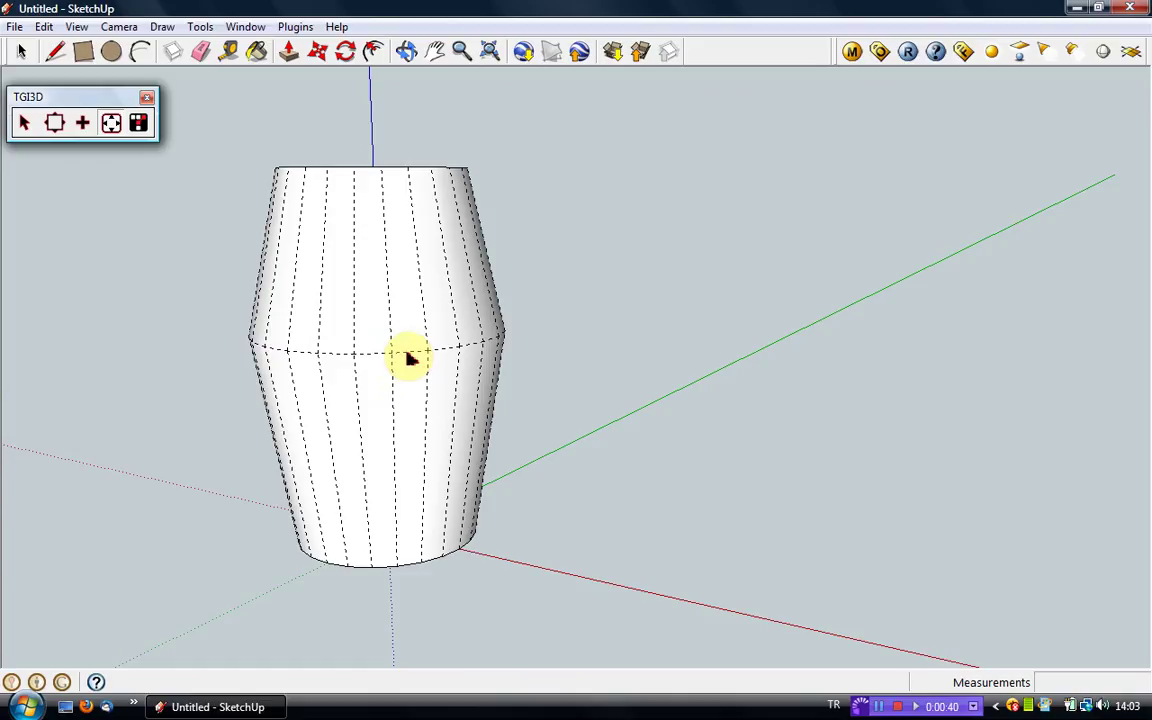
left_click(399, 344)
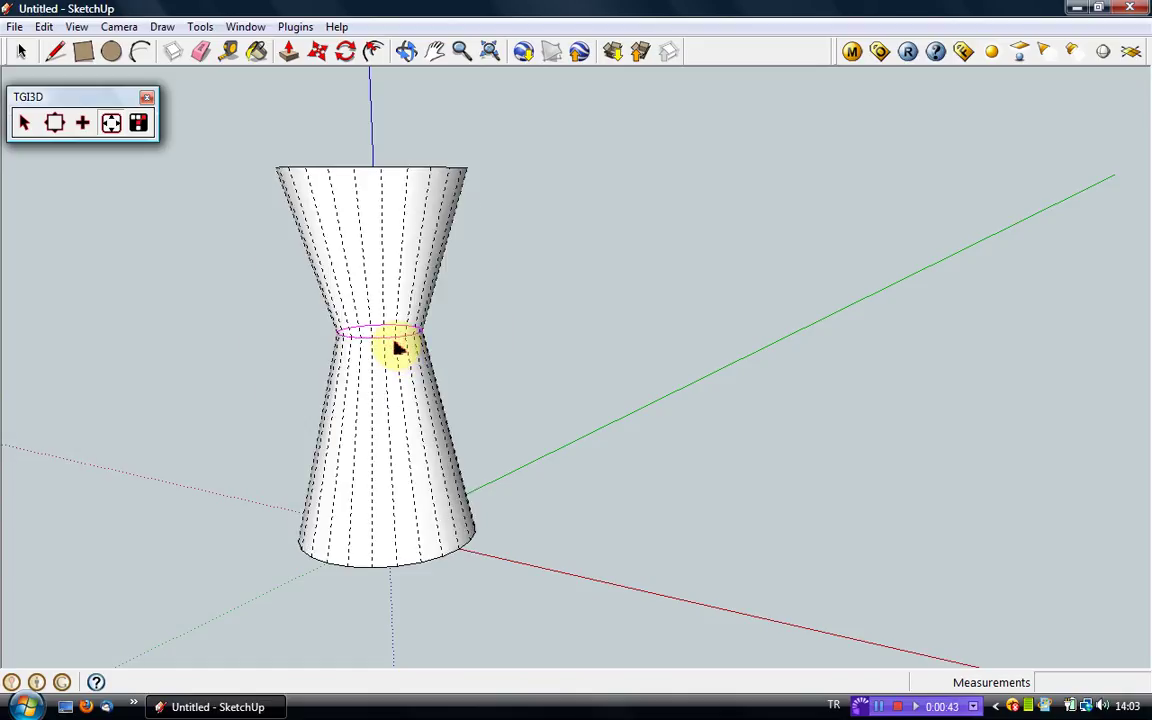
left_click(398, 346)
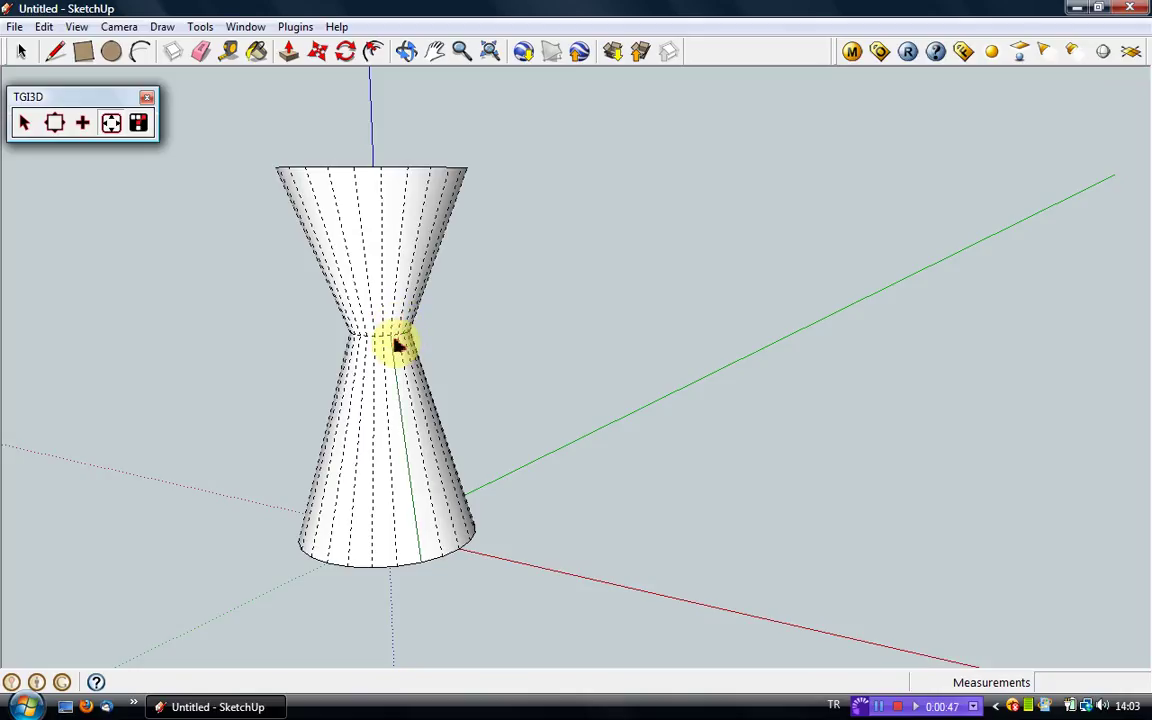
Try moving the waist ring up, down and sideways, undoing the sideways shift.
left_click(390, 340)
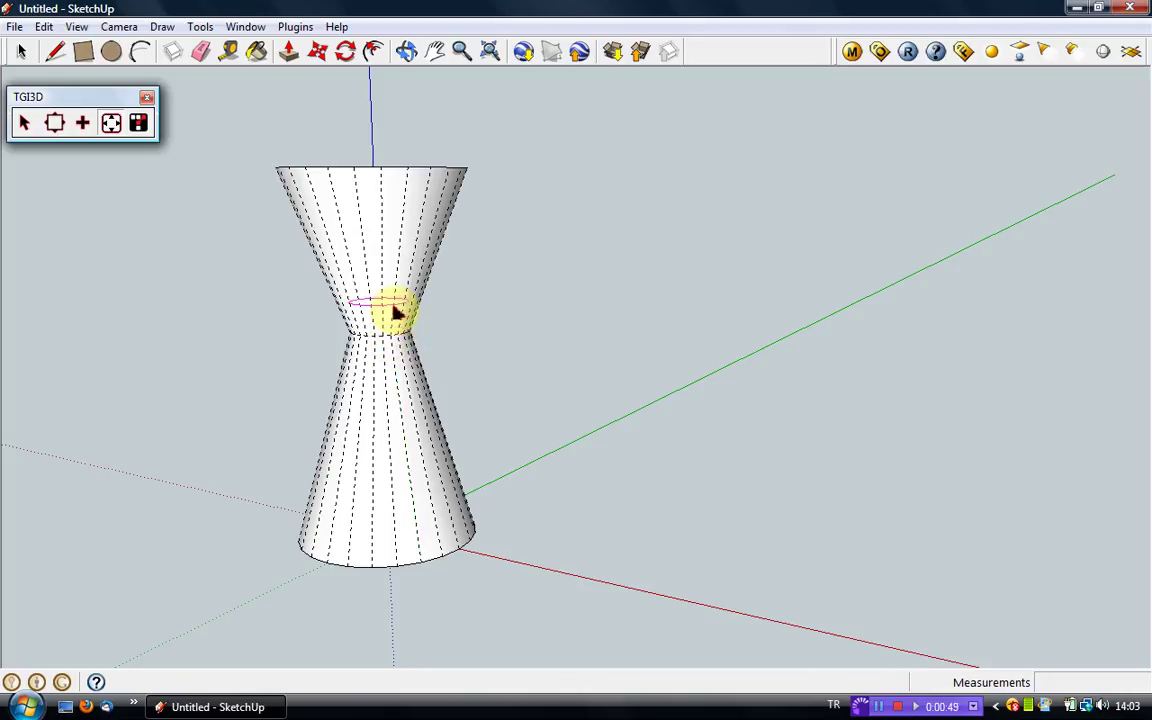
left_click(391, 360)
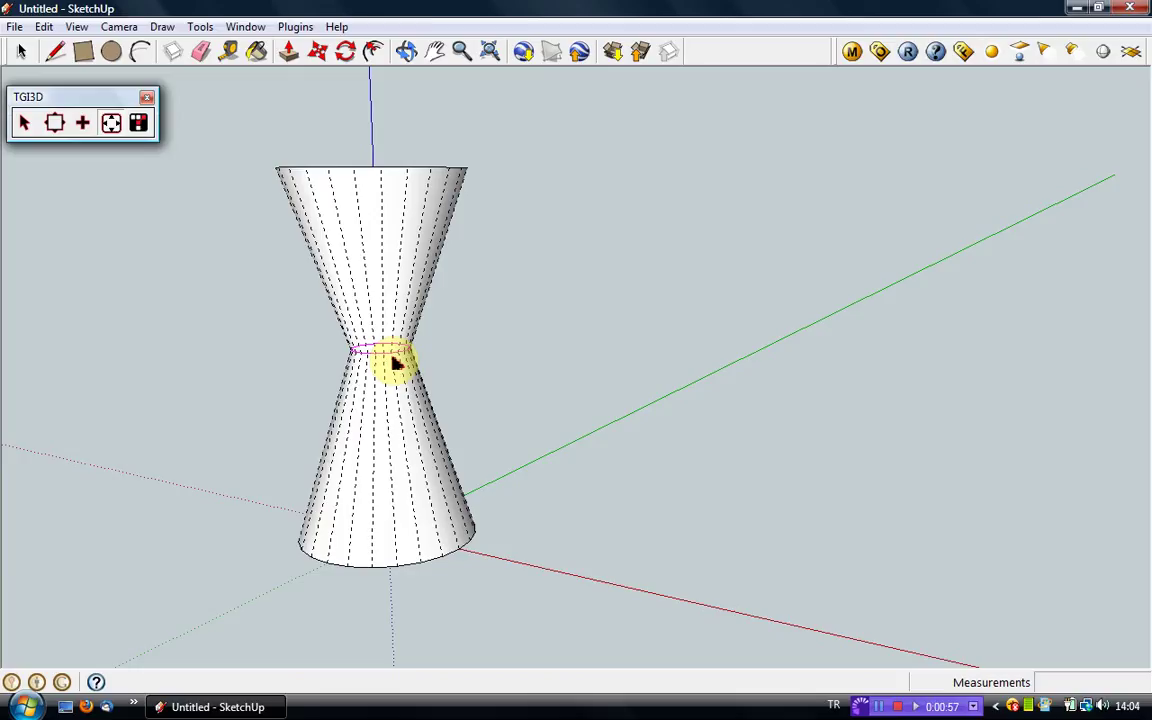
left_click(451, 366)
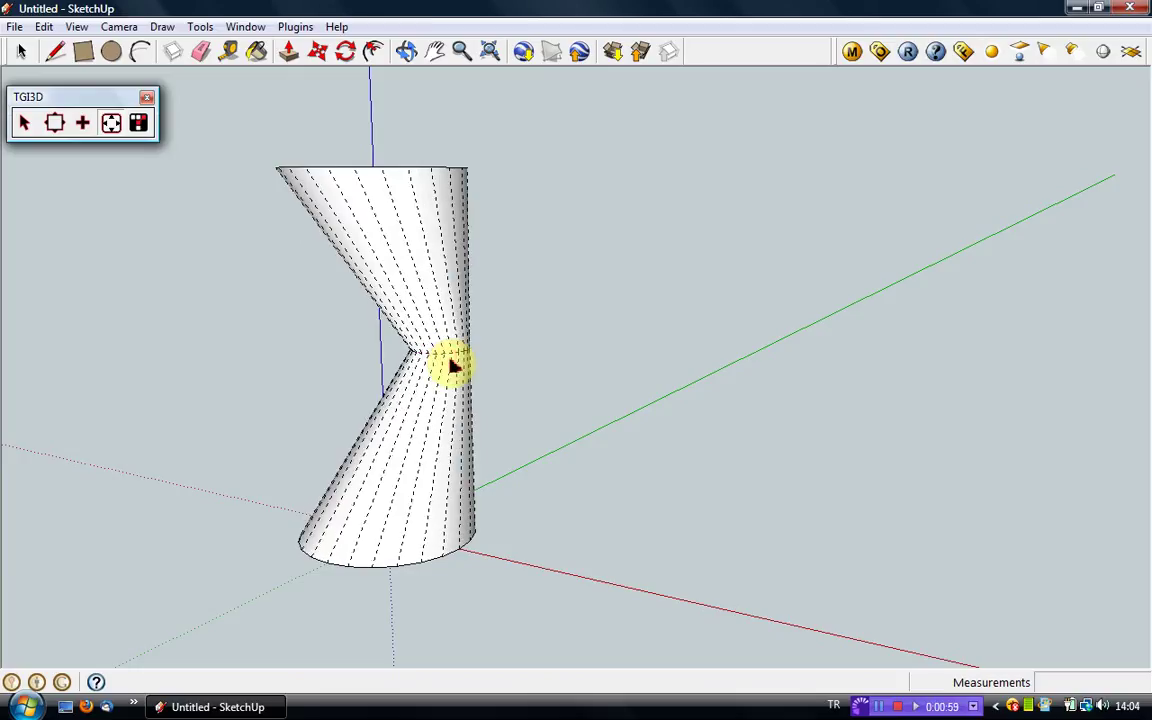
key("ctrl+z")
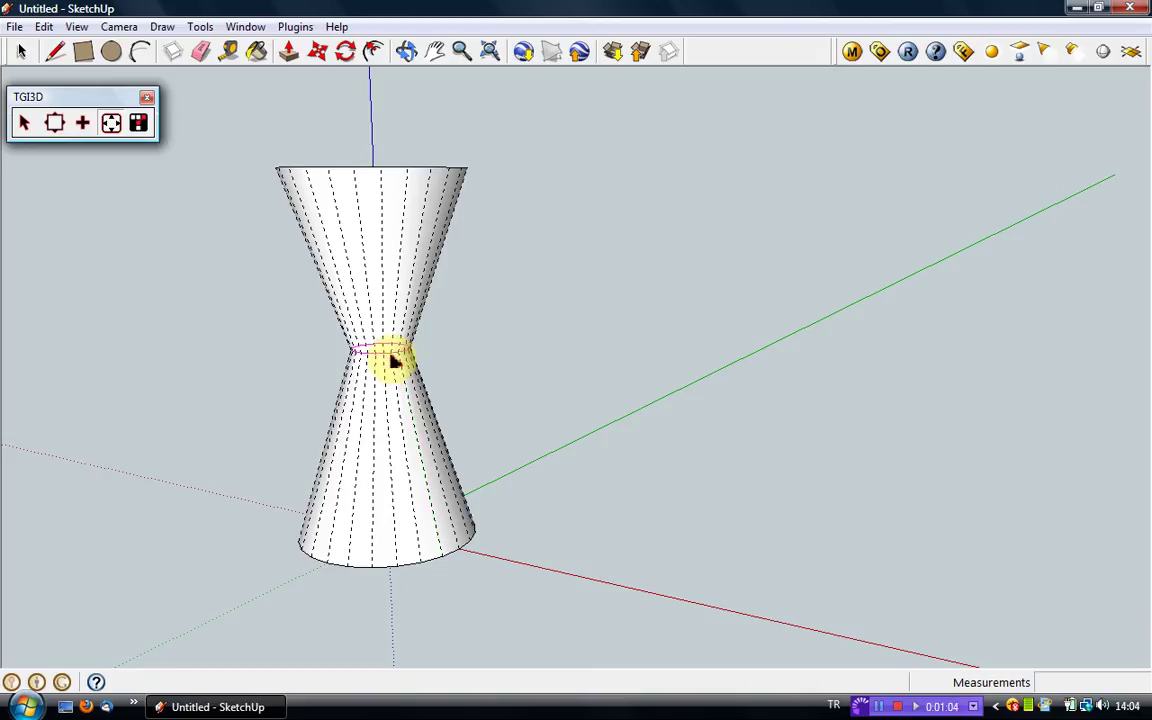
Lower the waist ring to flare the base and shrink a new ring into a thin straight stem.
left_click(394, 360)
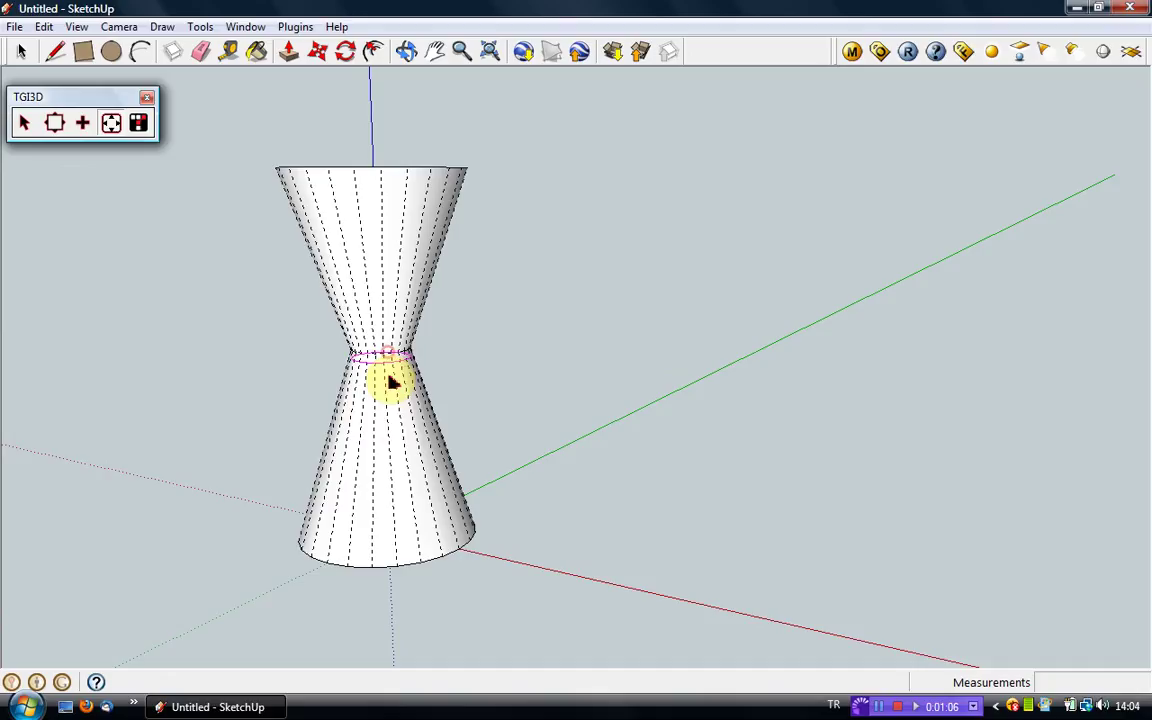
left_click(390, 488)
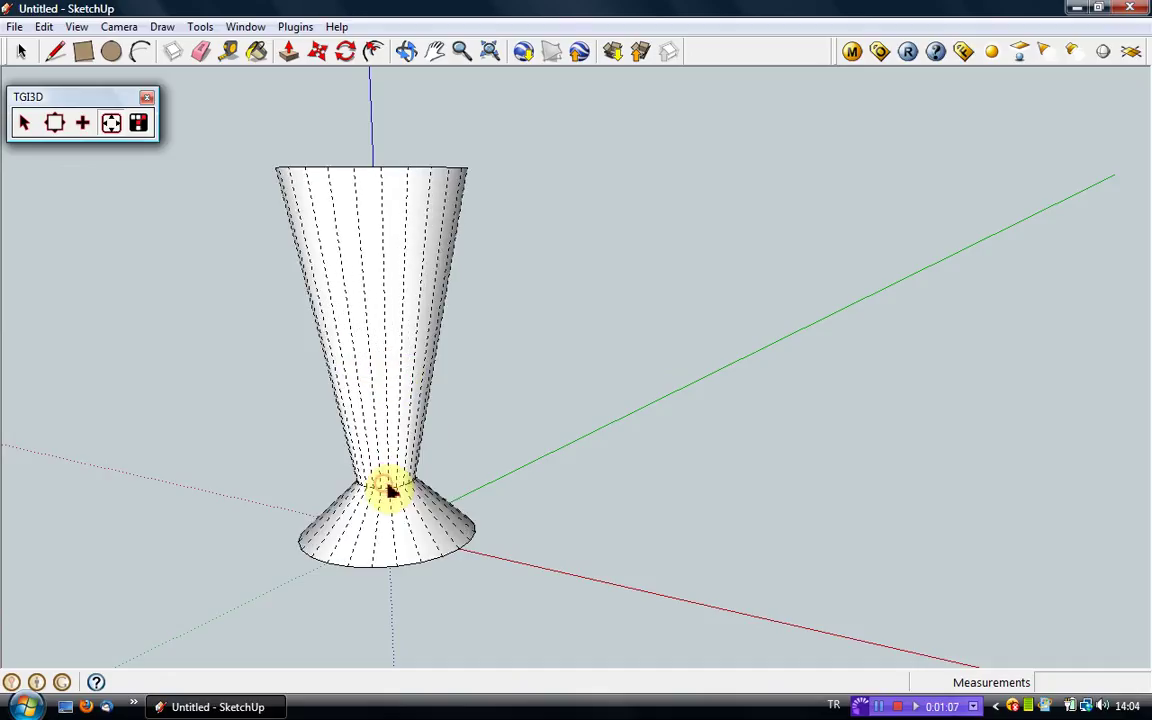
left_click(388, 325)
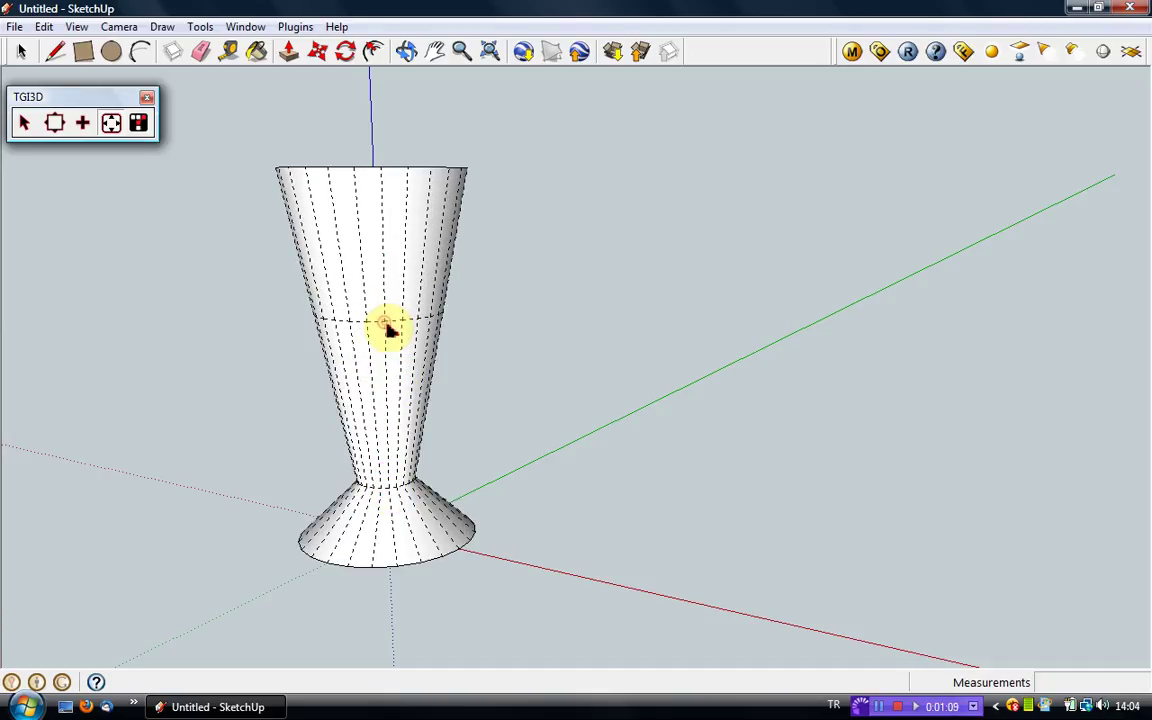
left_click(386, 325)
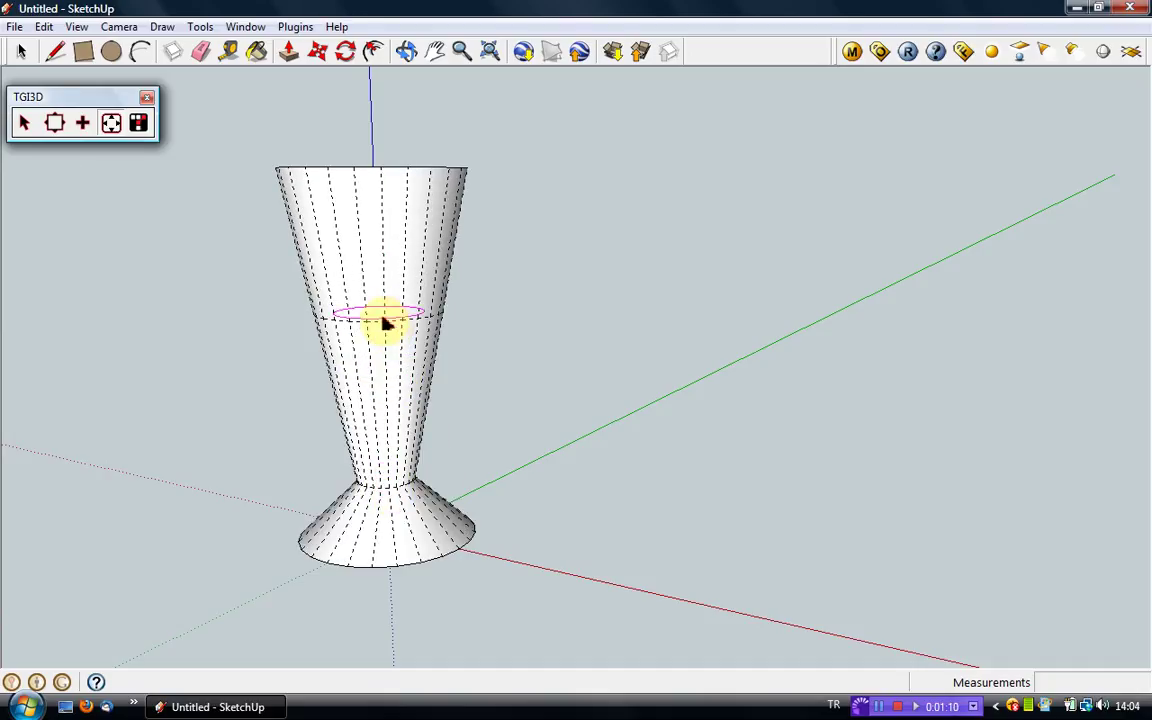
left_click(395, 490)
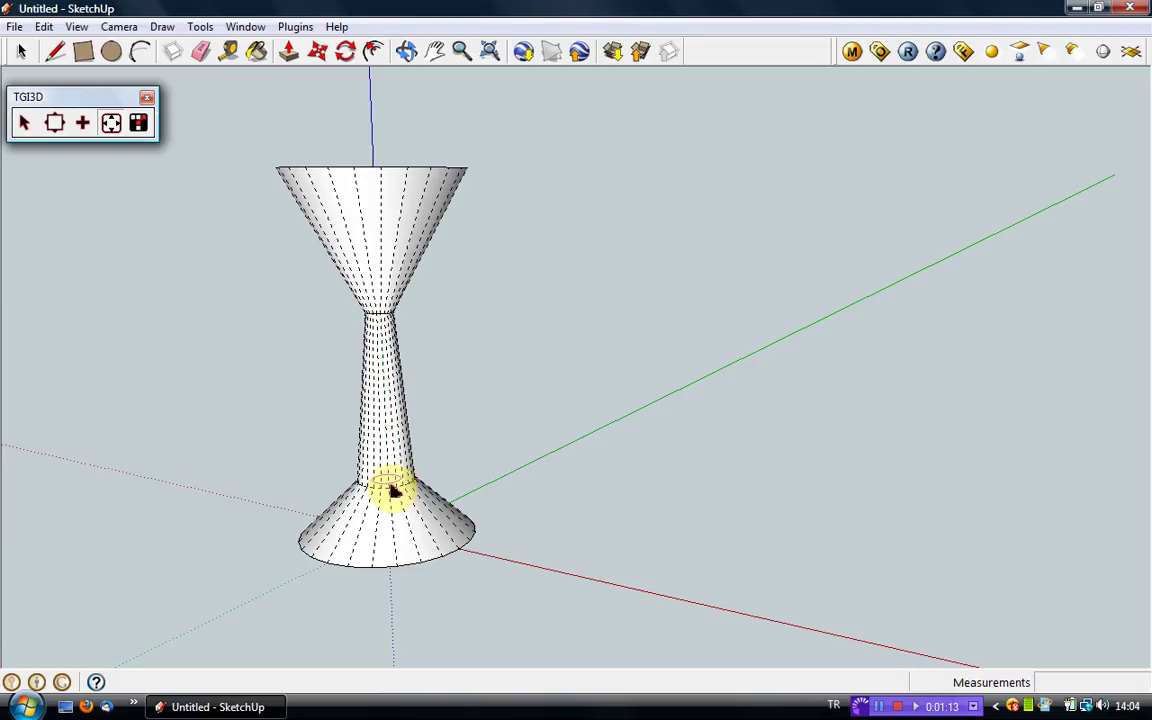
left_click(390, 488)
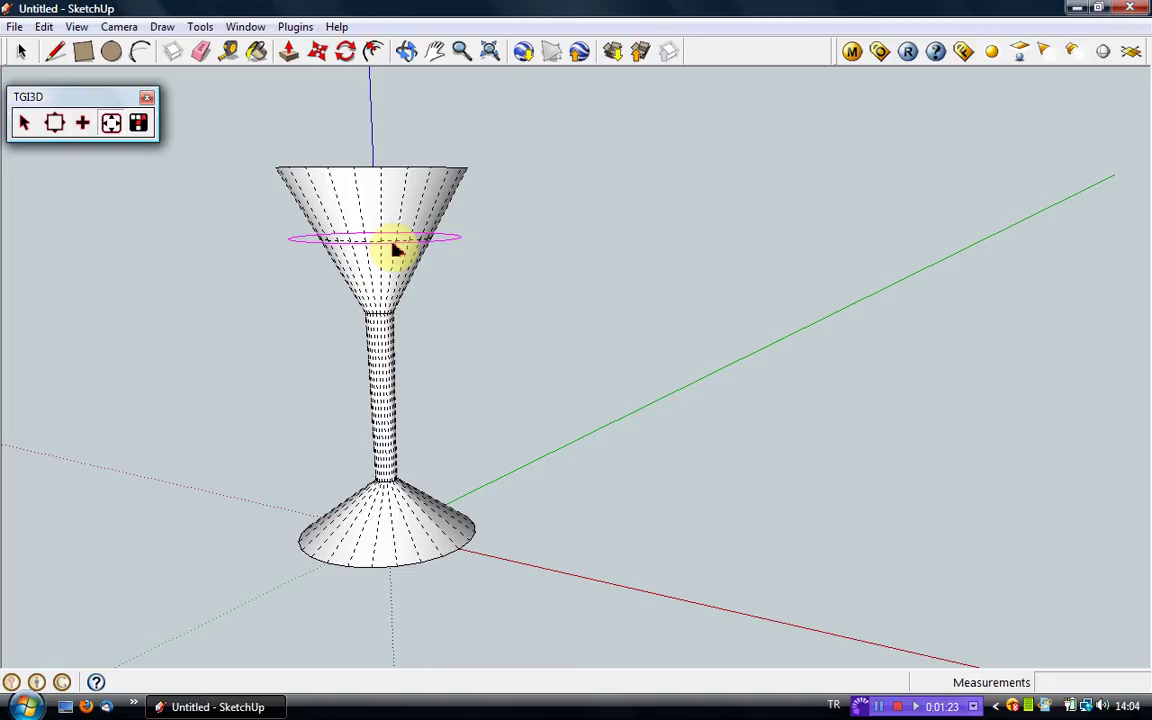
Straighten the cup's upper wall and widen a new upper loop to bulge the cup's sides.
left_click(395, 250)
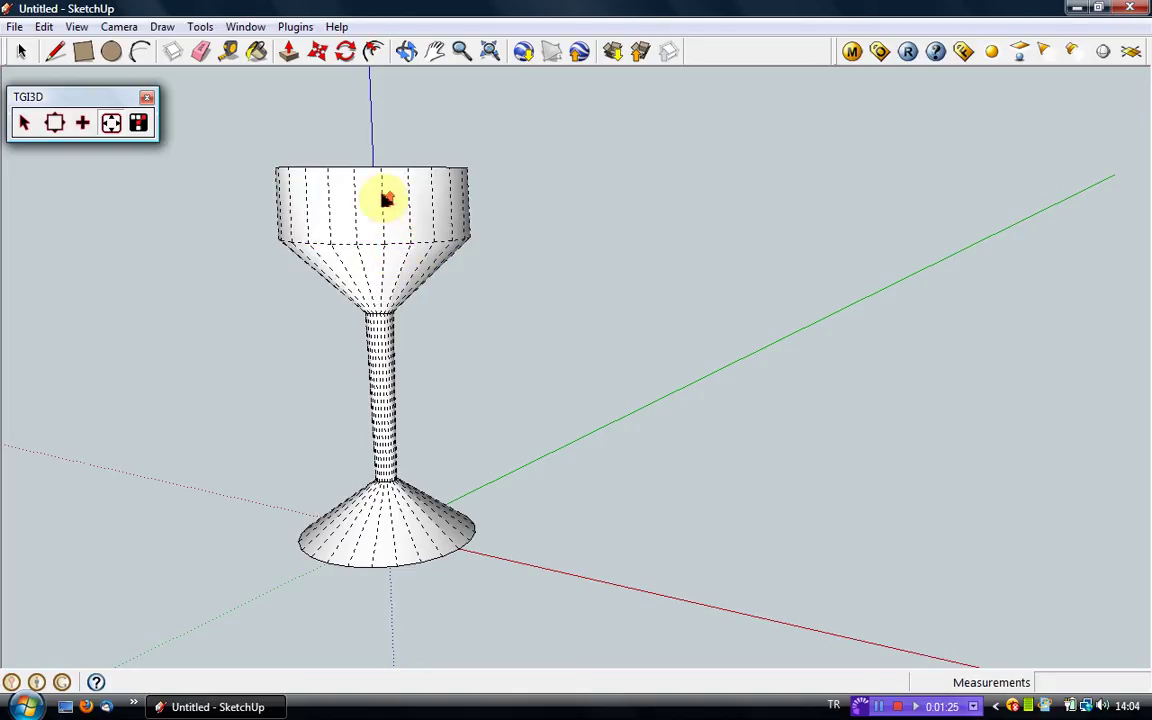
scroll(386, 193, "up", 2)
scroll(386, 162, "up", 1)
scroll(391, 170, "up", 2)
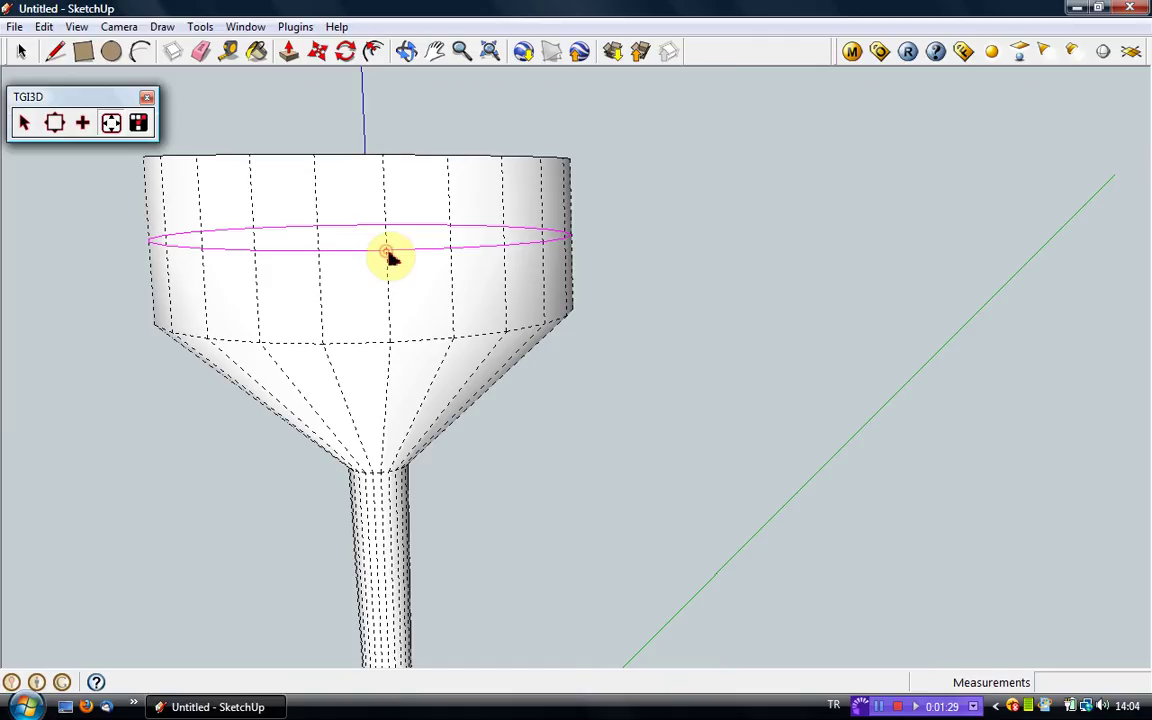
left_click(392, 255)
left_click(392, 257)
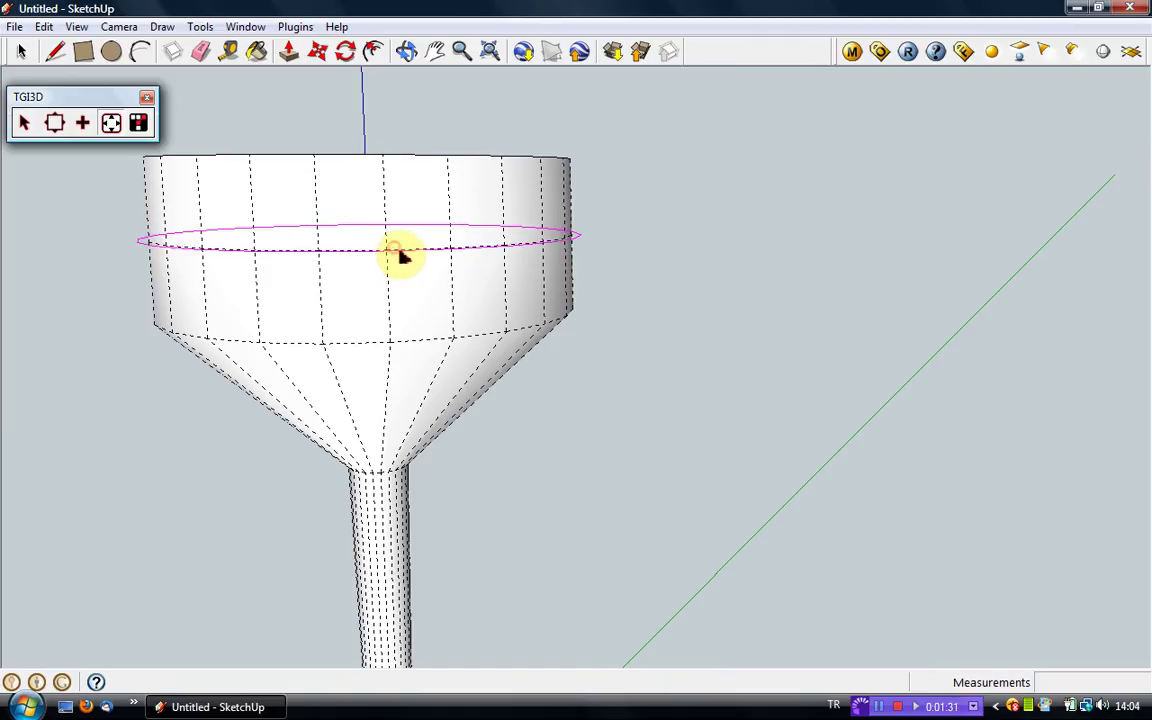
left_click(402, 258)
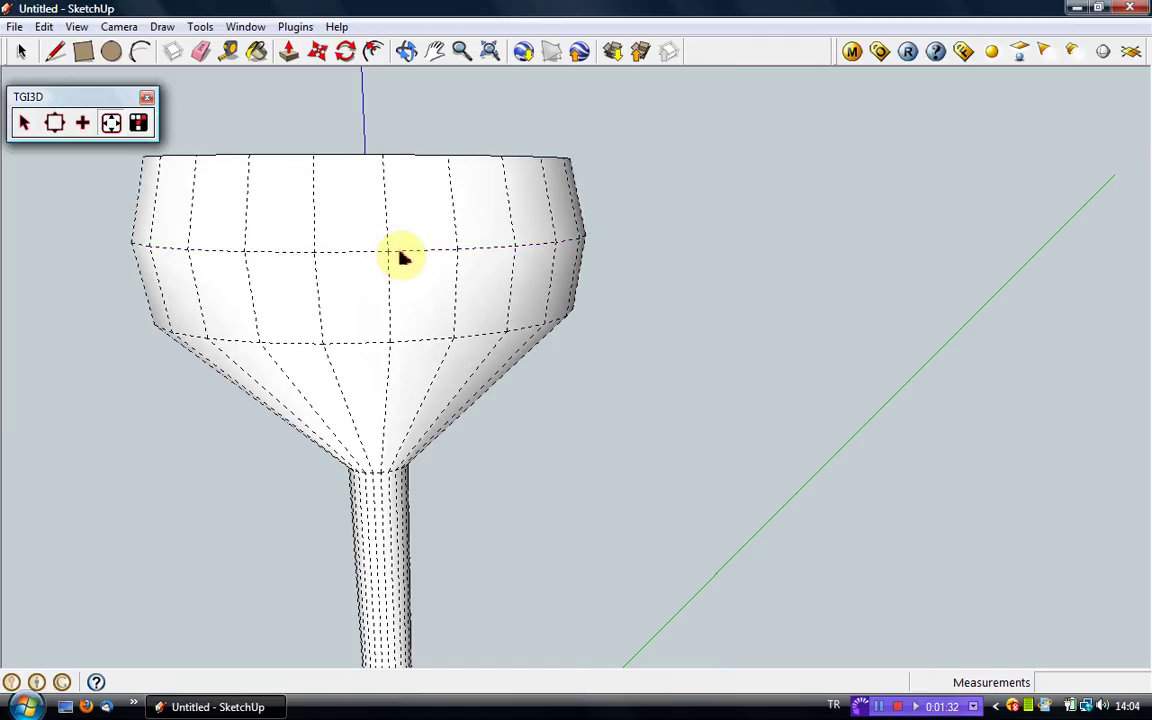
Round out the cup's lower cone with a widened loop, then add loops near the top and middle.
left_click(390, 427)
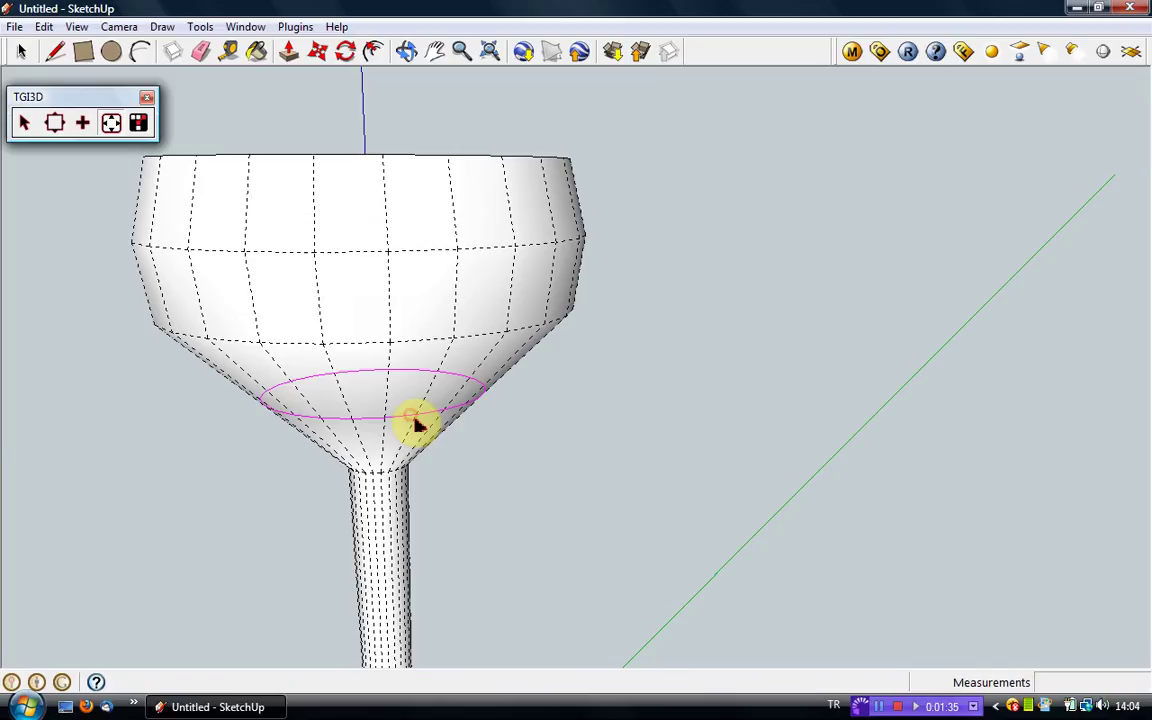
left_click(419, 427)
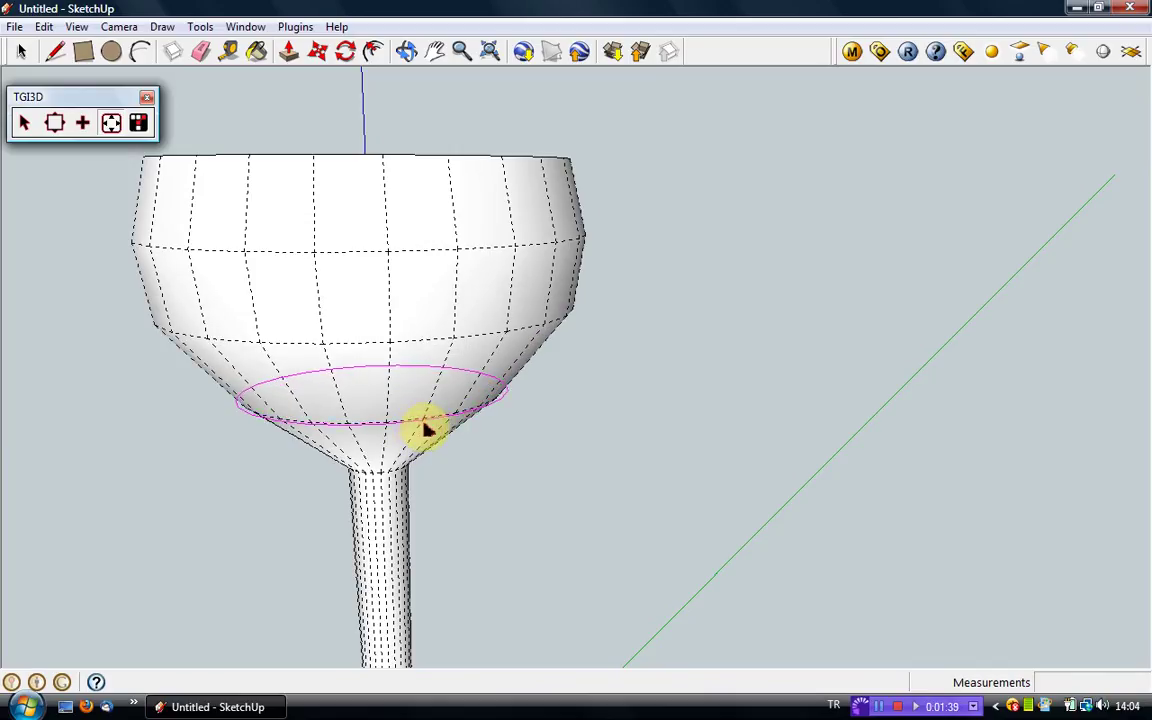
left_click(429, 428)
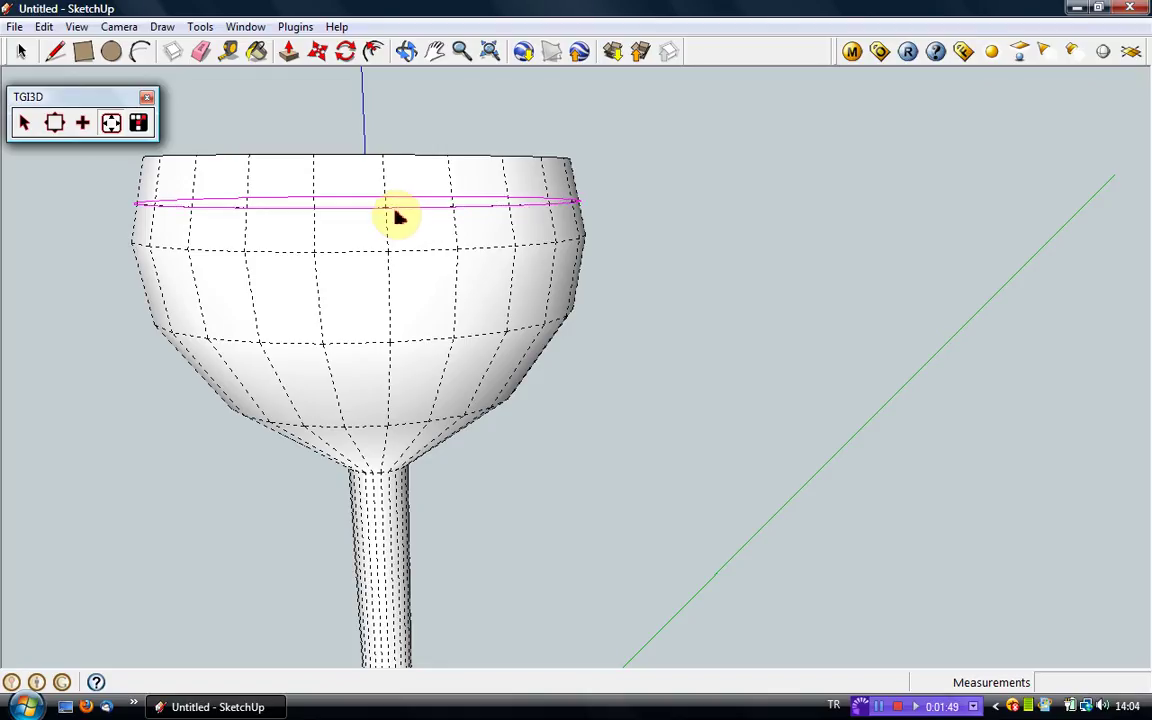
left_click(396, 217)
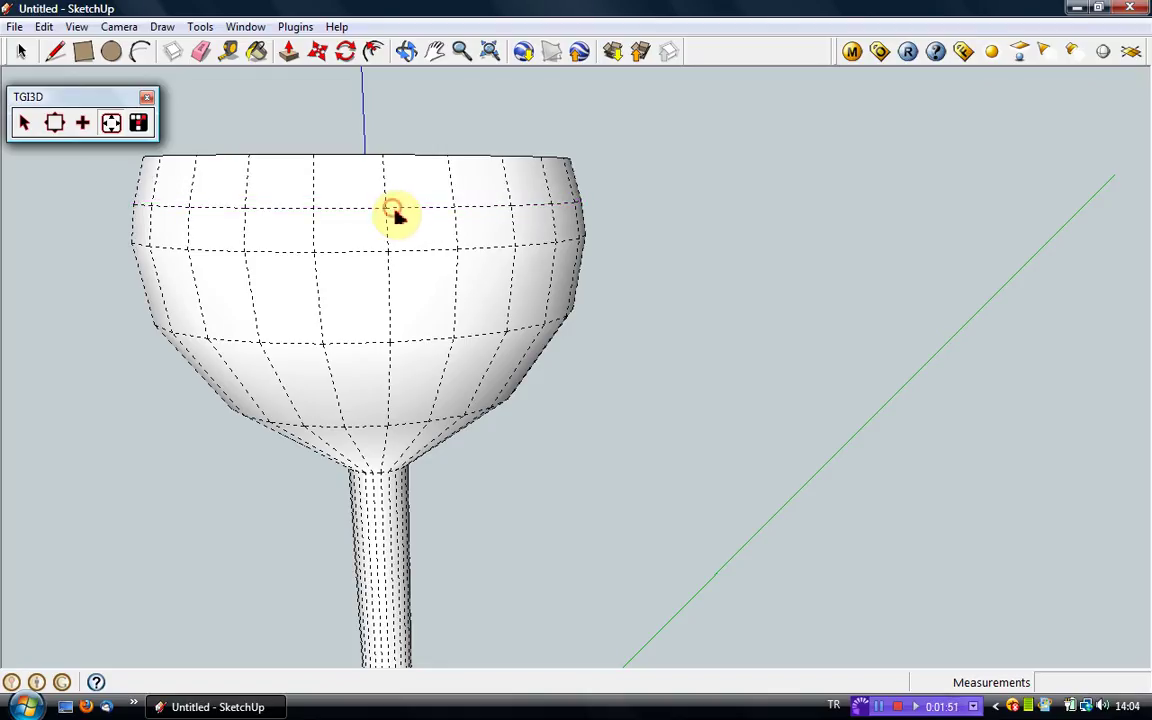
left_click(399, 303)
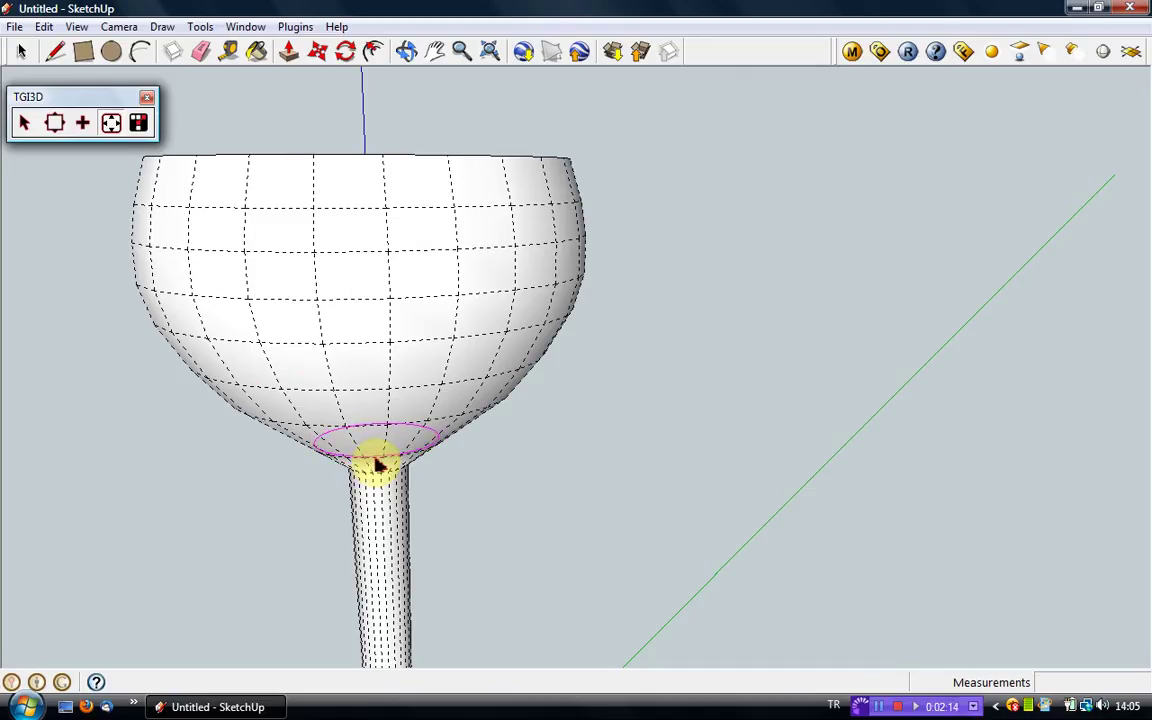
left_click(377, 461)
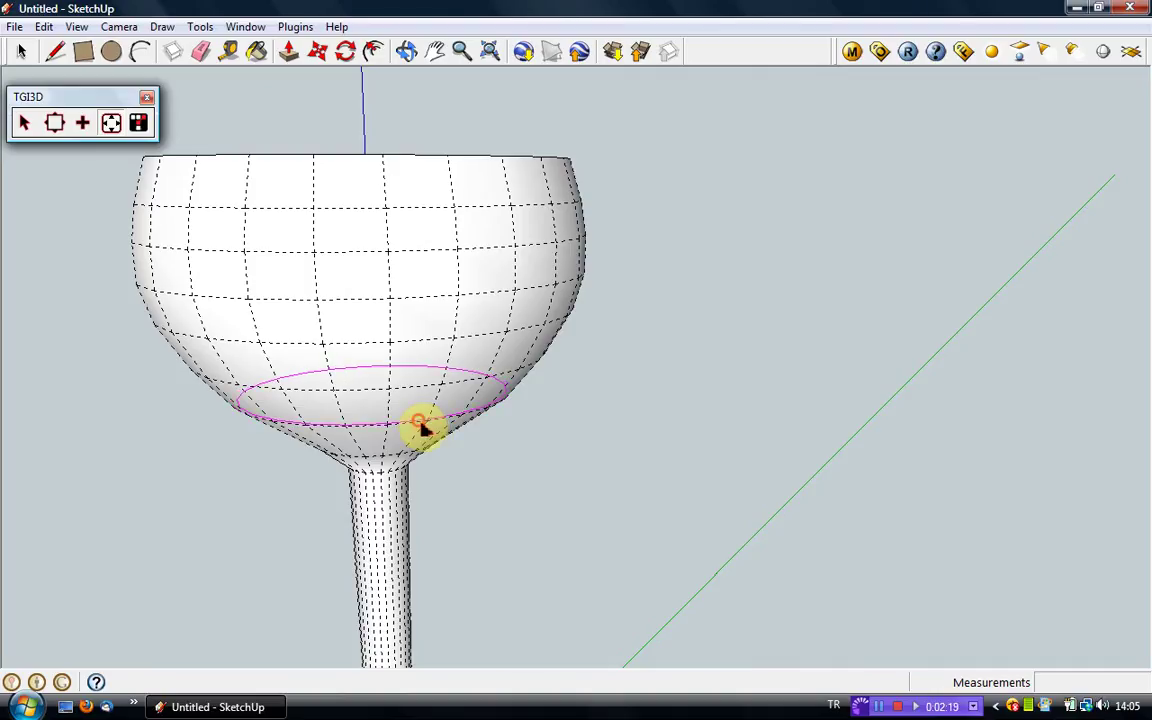
Zoom to the base and pull a new loop on the cone into a concave flare.
scroll(484, 472, "down", 1)
scroll(484, 472, "down", 2)
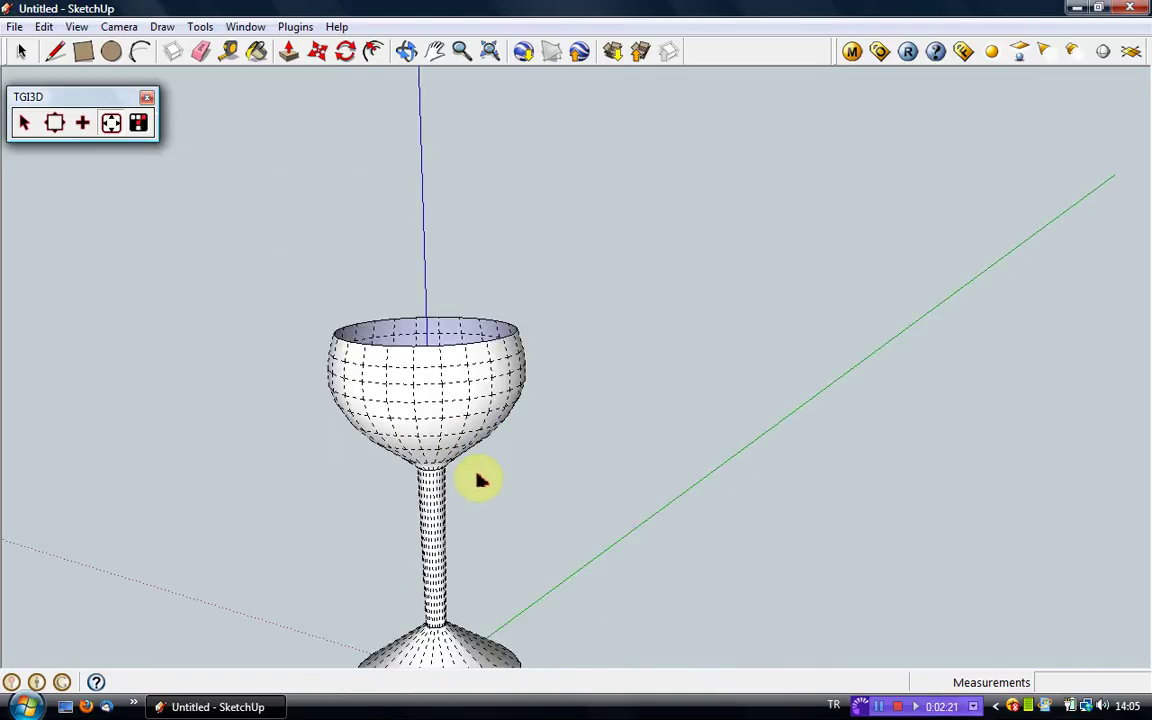
scroll(480, 478, "down", 1)
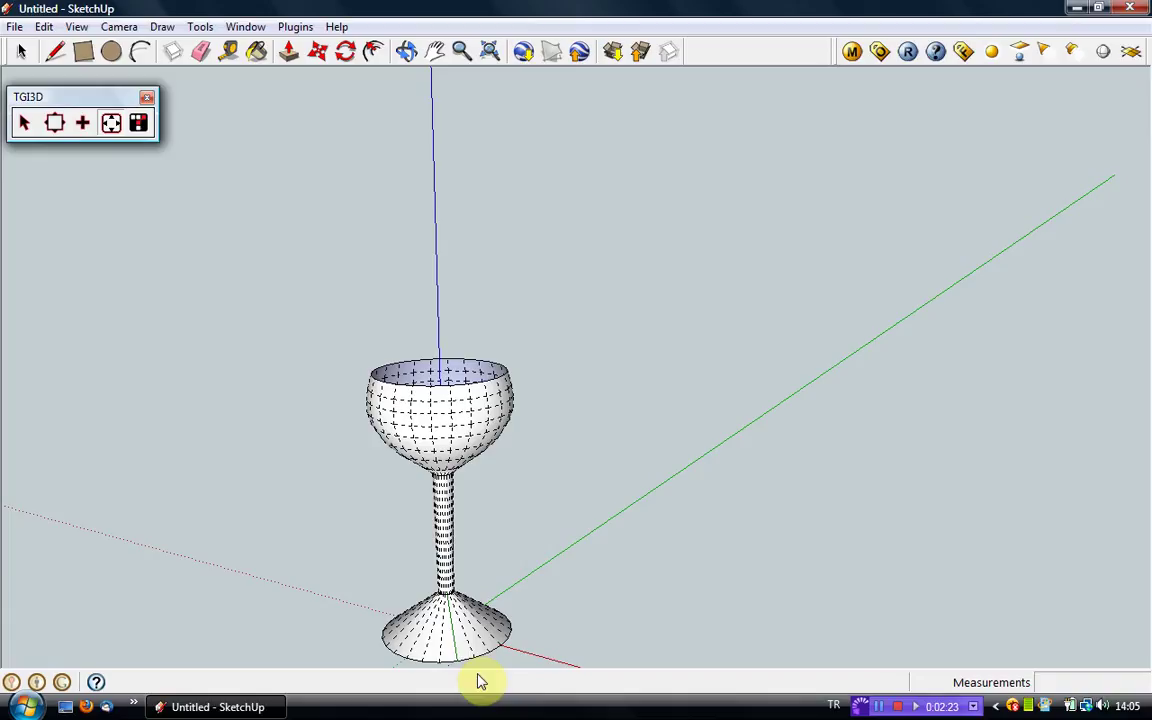
scroll(378, 504, "down", 1)
scroll(378, 504, "down", 1)
scroll(424, 663, "down", 1)
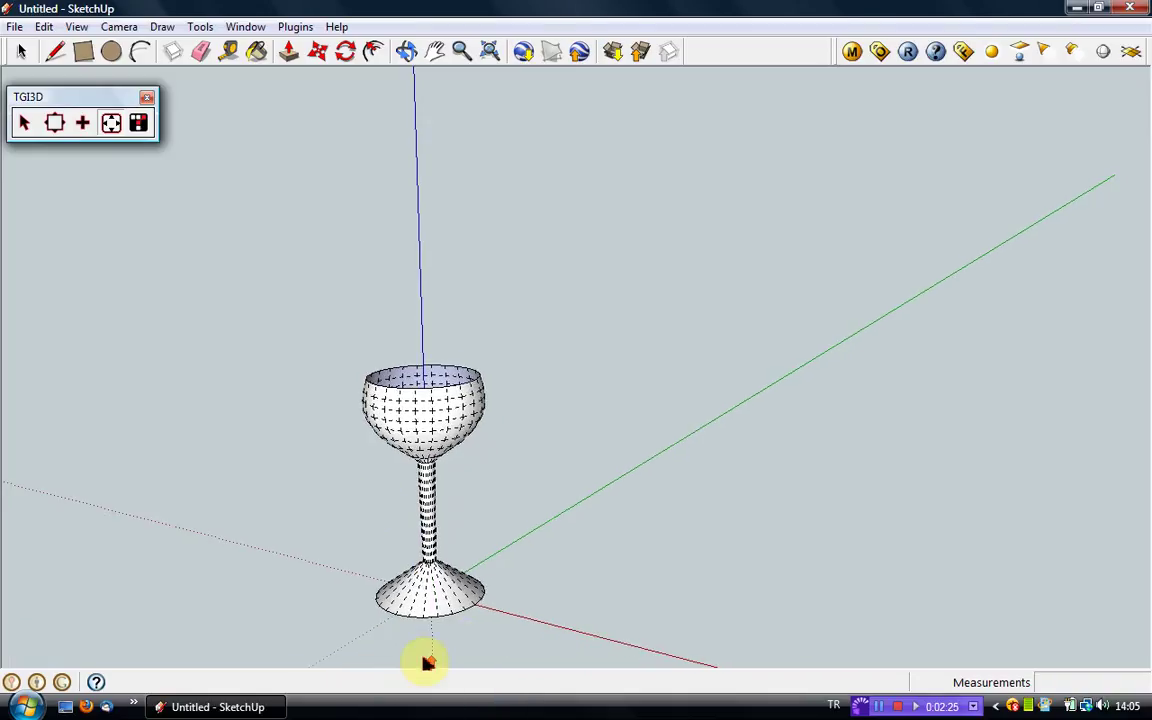
scroll(429, 645, "up", 1)
scroll(432, 640, "up", 2)
scroll(437, 632, "up", 2)
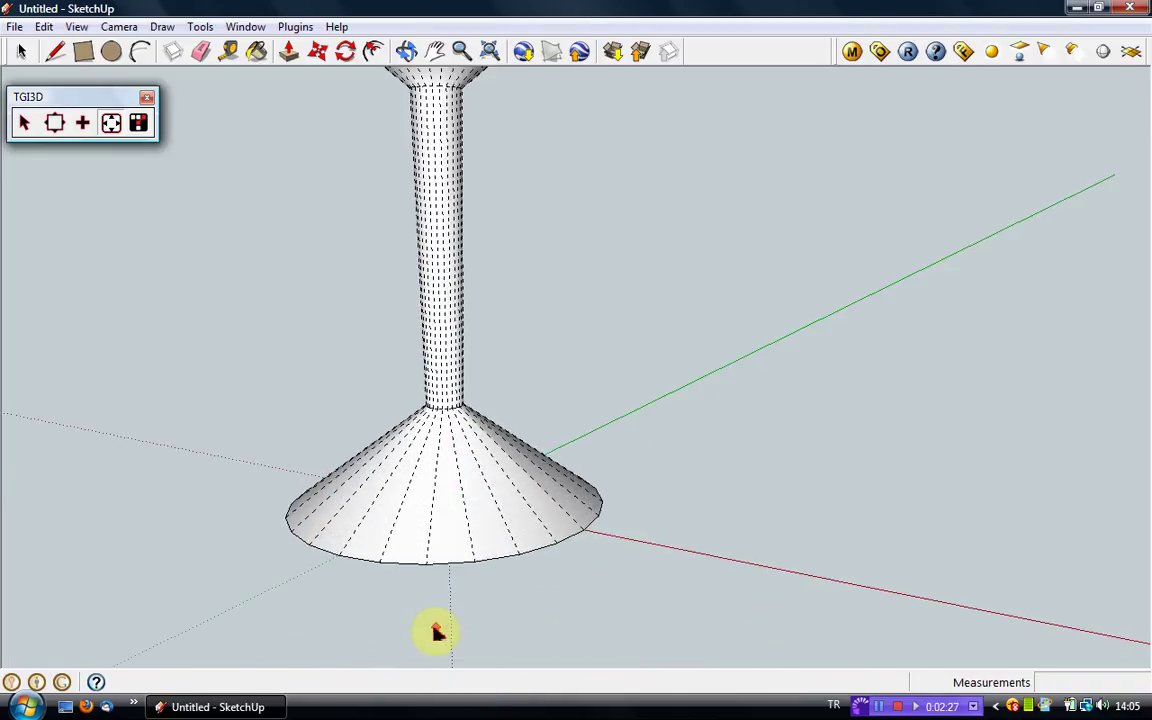
left_click(466, 505)
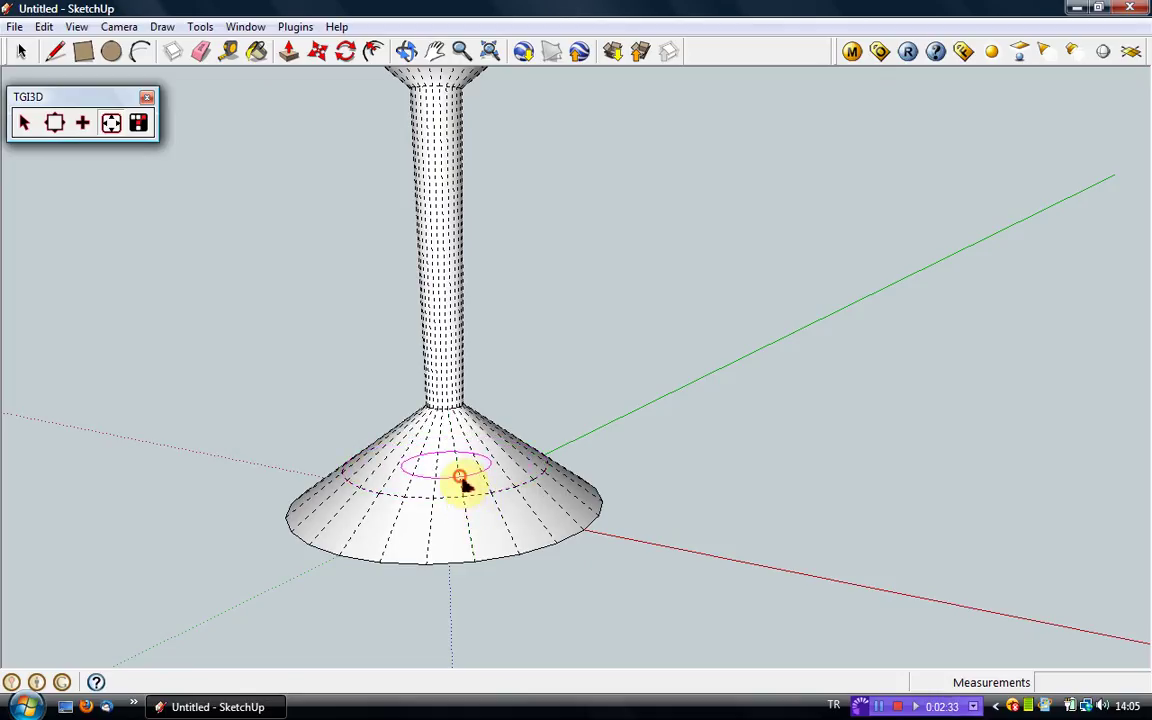
left_click(460, 478)
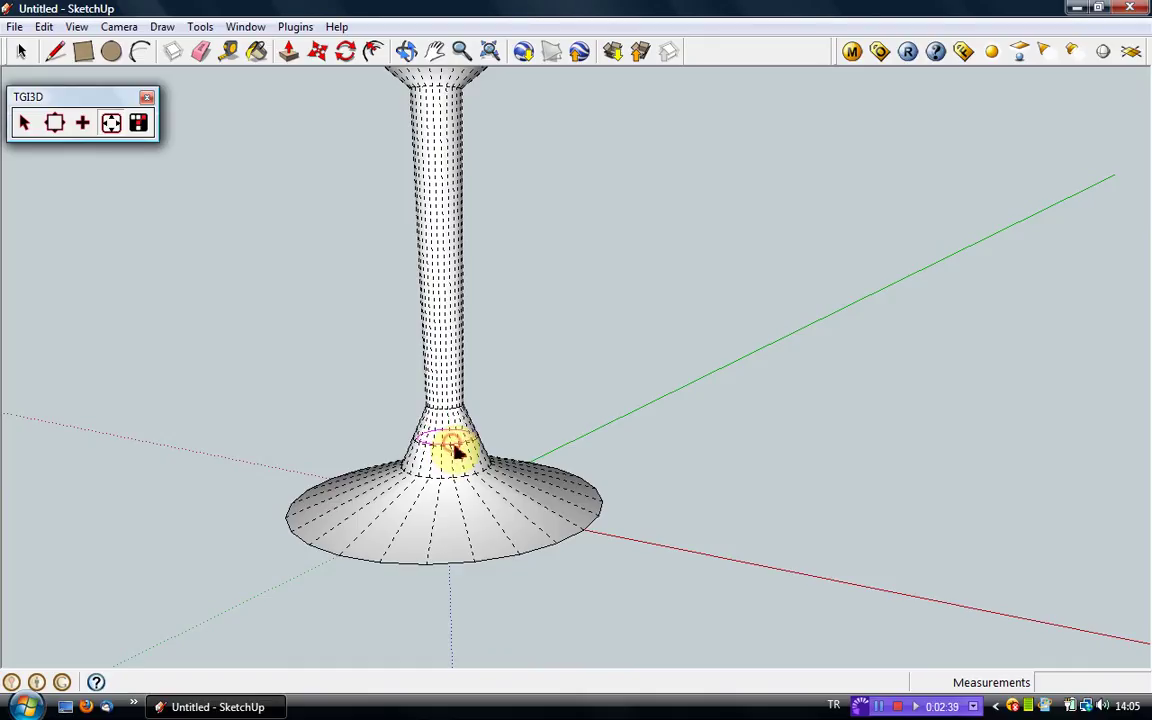
Add loops at the stem joint and across the flare, curving the foot smoothly into the stem.
left_click(455, 452)
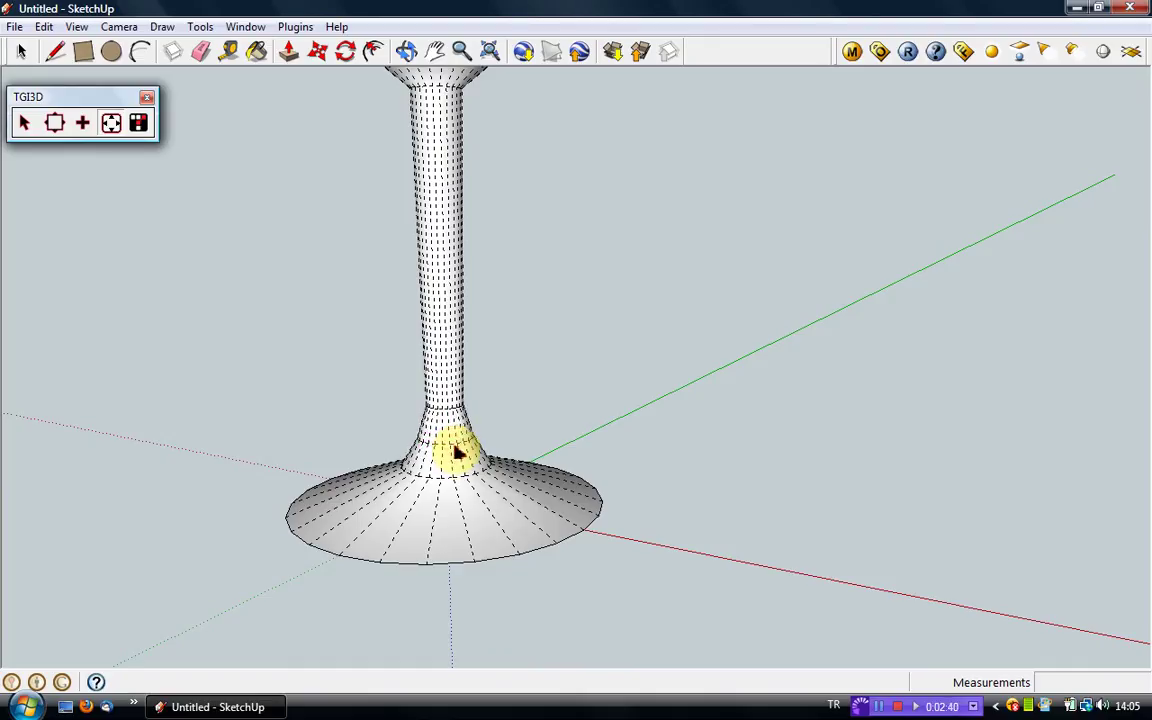
left_click(465, 522)
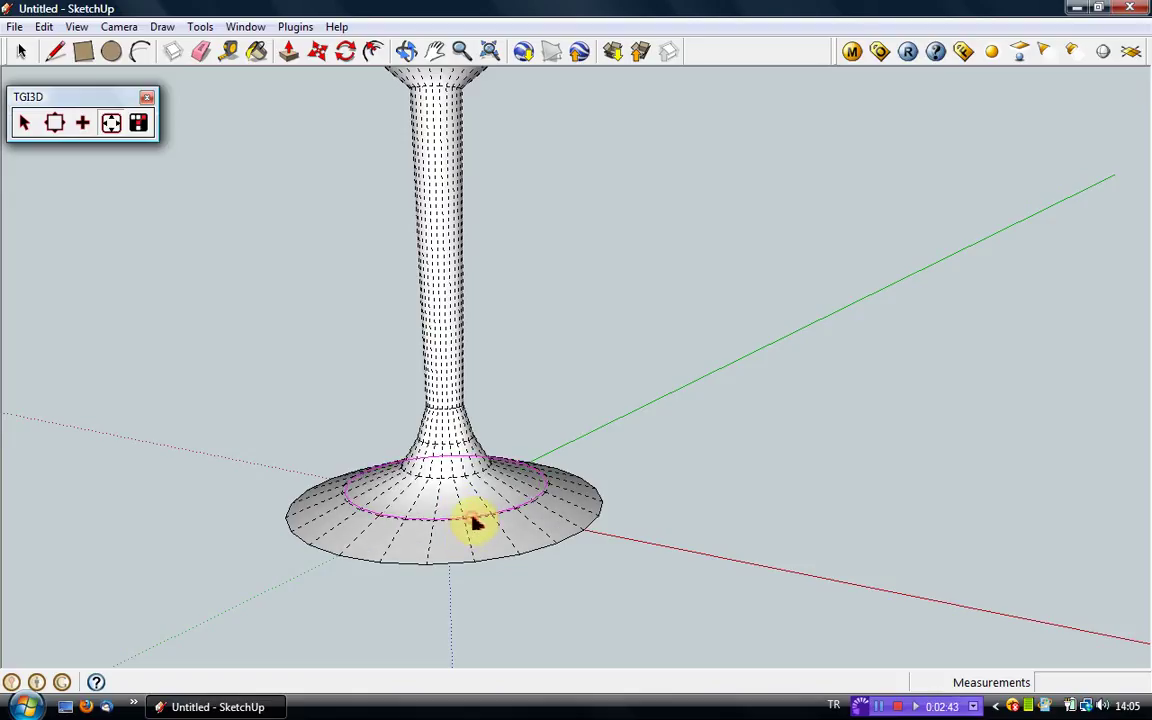
left_click(475, 521)
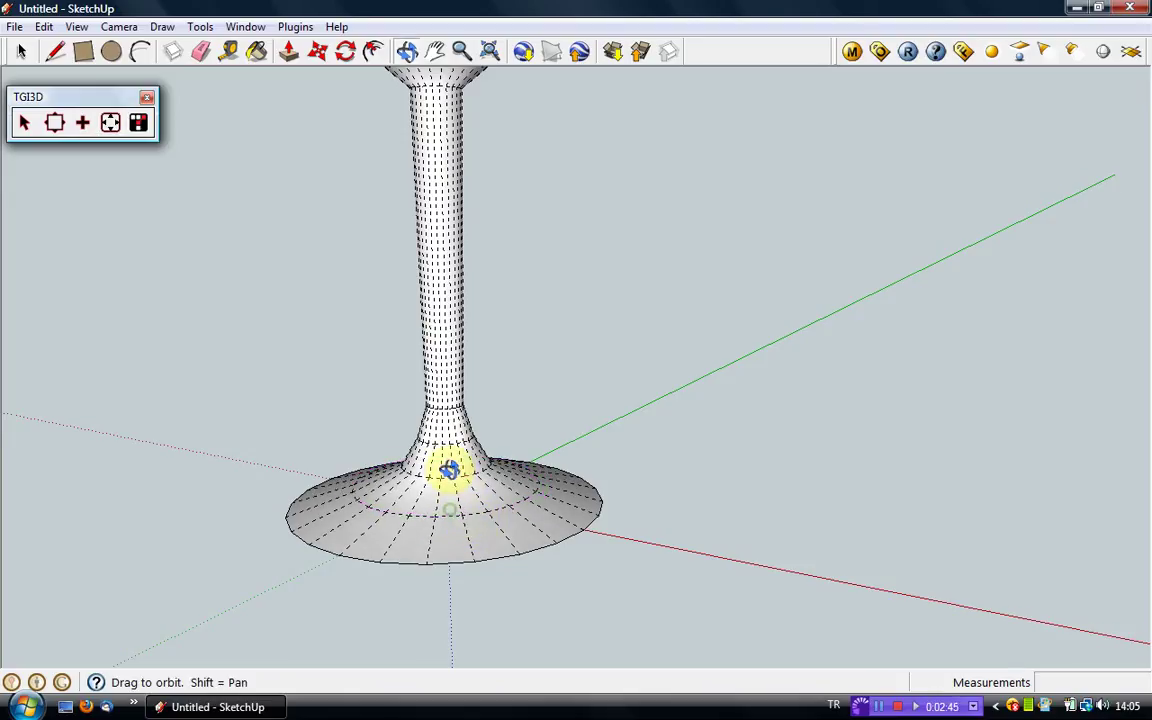
Check the glass in Front and Iso views, then zoom extents to frame the whole wine glass.
mouse_move(449, 470)
left_mouse_down()
mouse_move(447, 386)
mouse_move(455, 432)
mouse_move(475, 452)
left_mouse_up()
key("f")
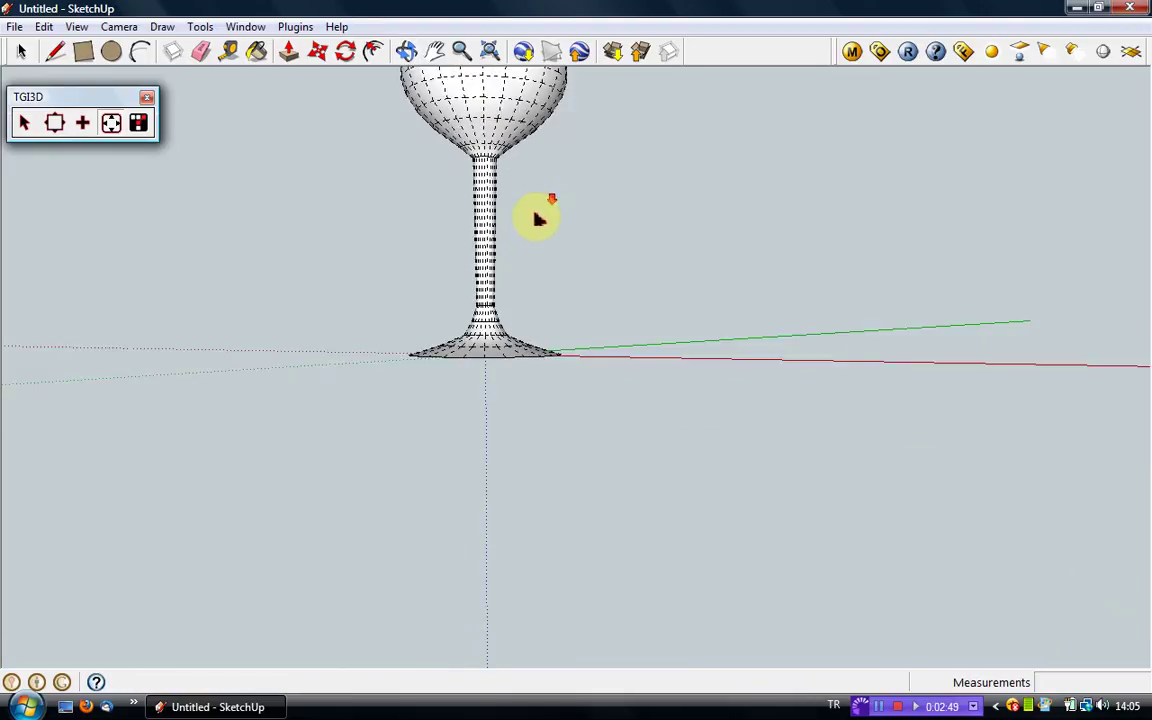
key("i")
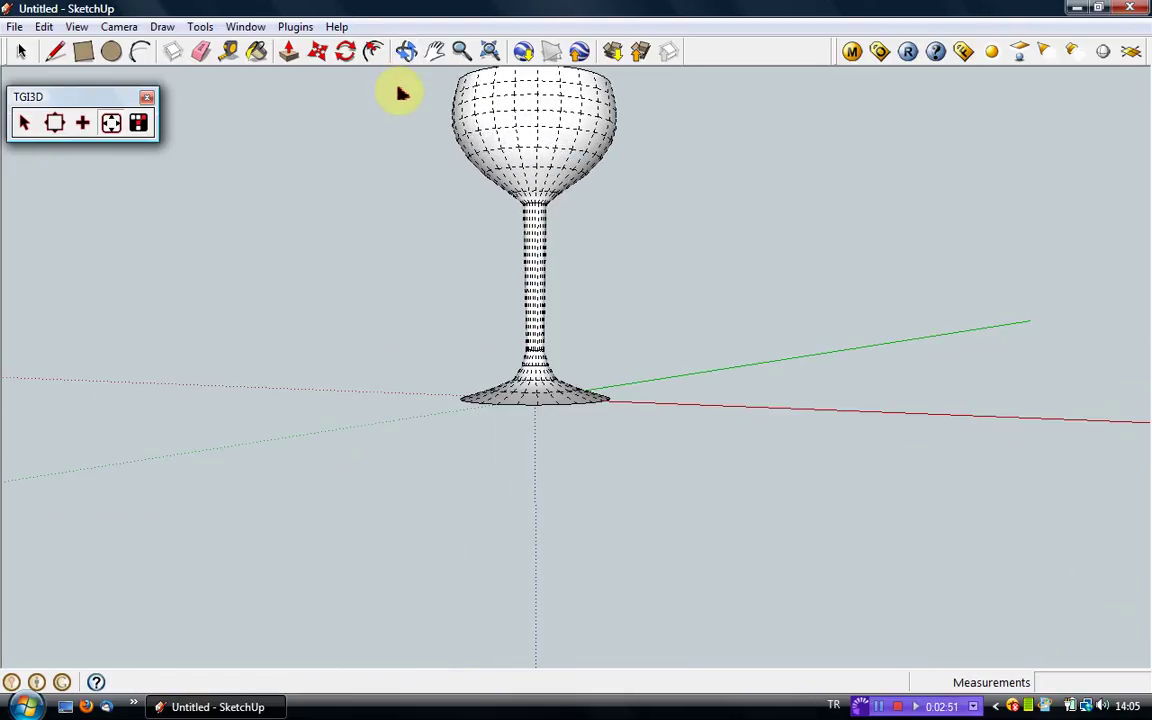
scroll(783, 158, "down", 2)
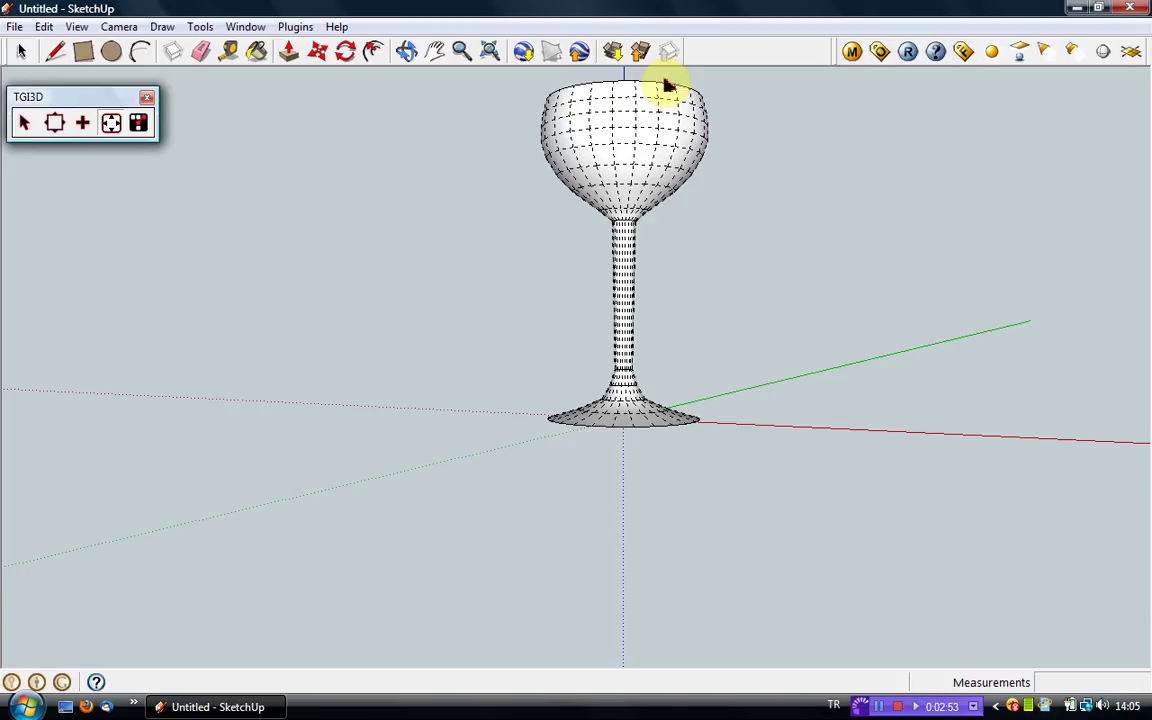
key("shift+z")
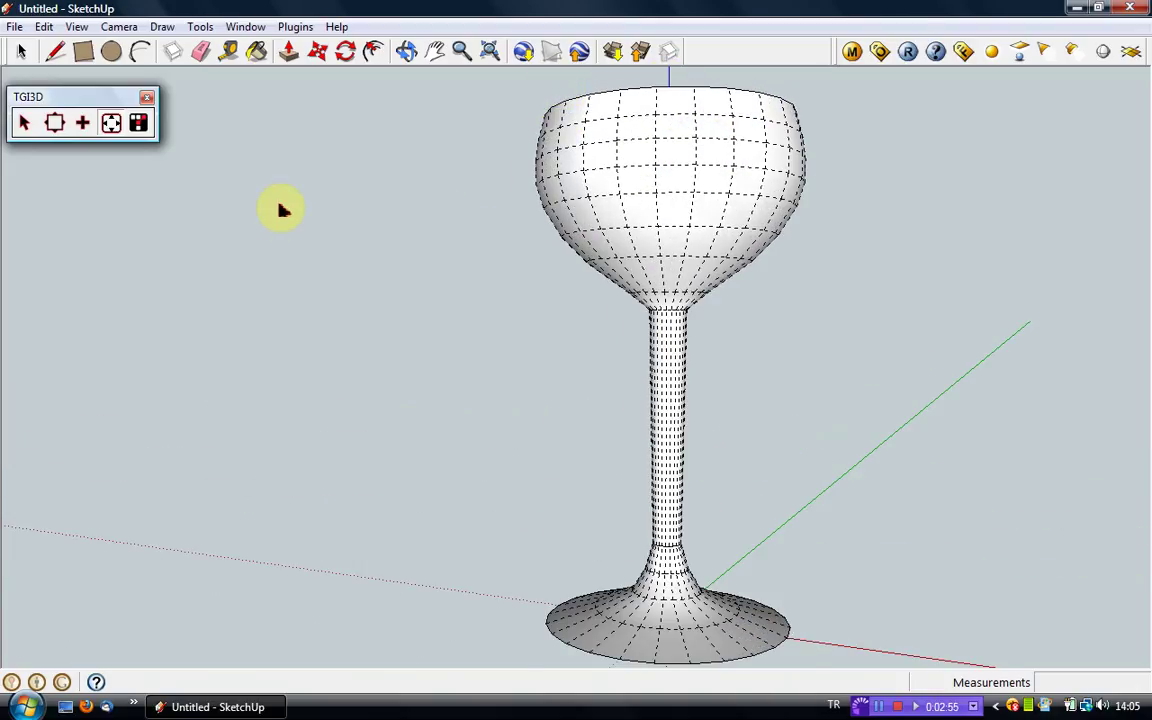